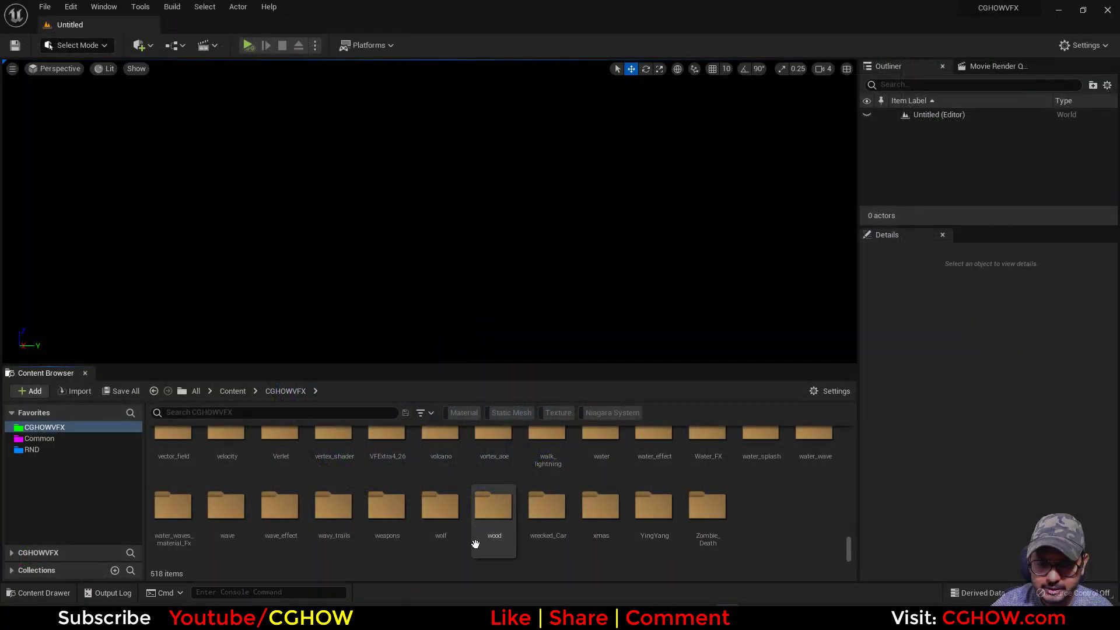
Switch to the Chrome browser and examine the animated liquid-circle reference on the cgjoy.com shader forge UI effect page
click(636, 549)
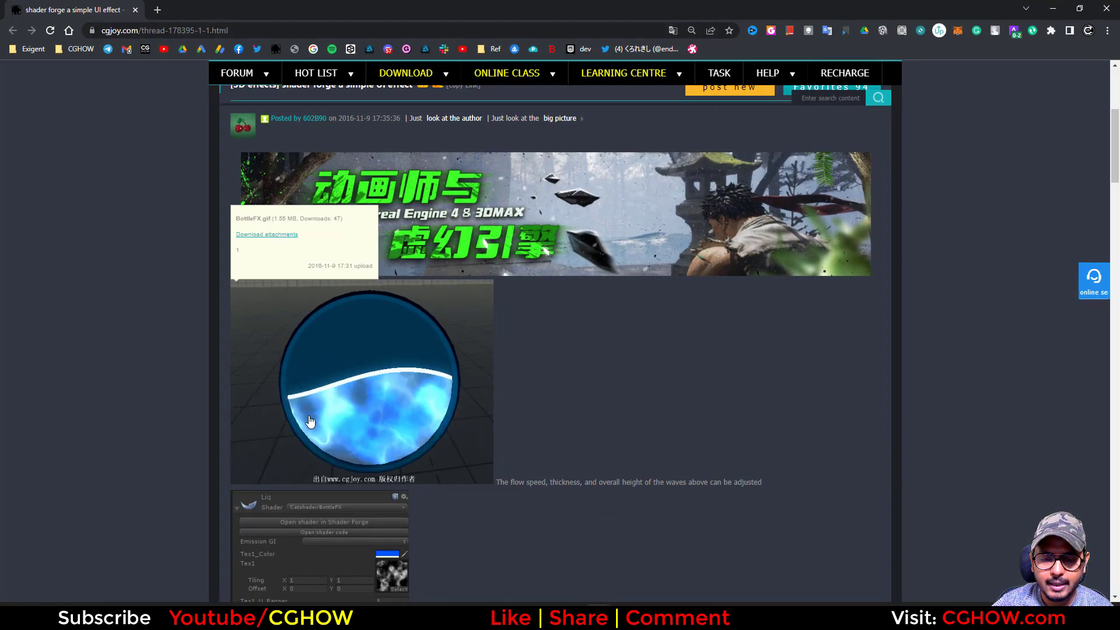
scroll(309, 421, up, 3)
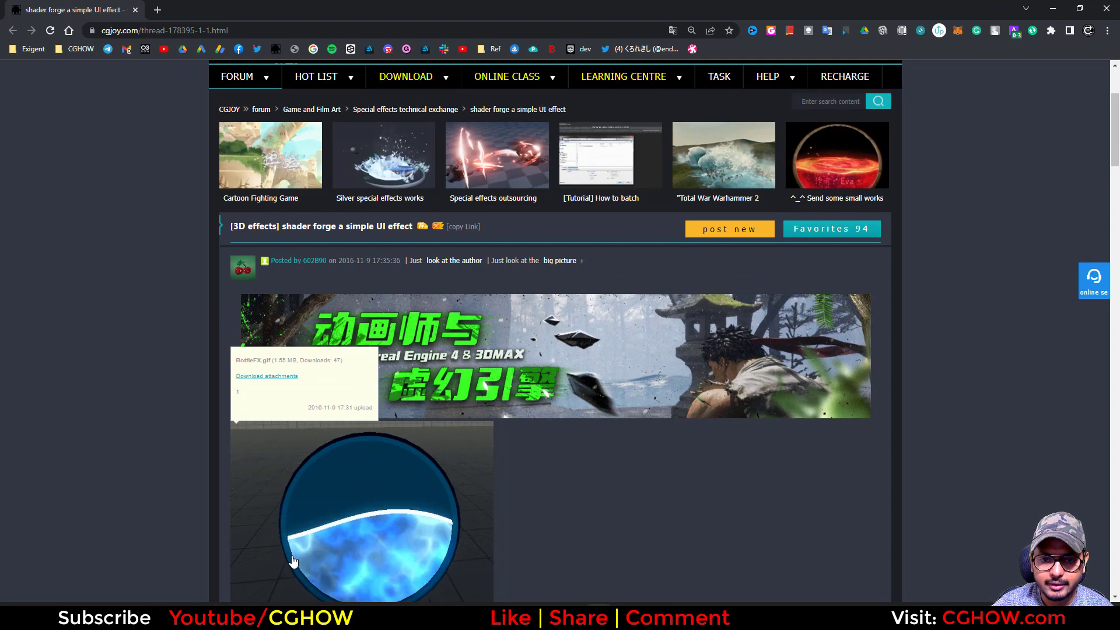
scroll(293, 561, down, 3)
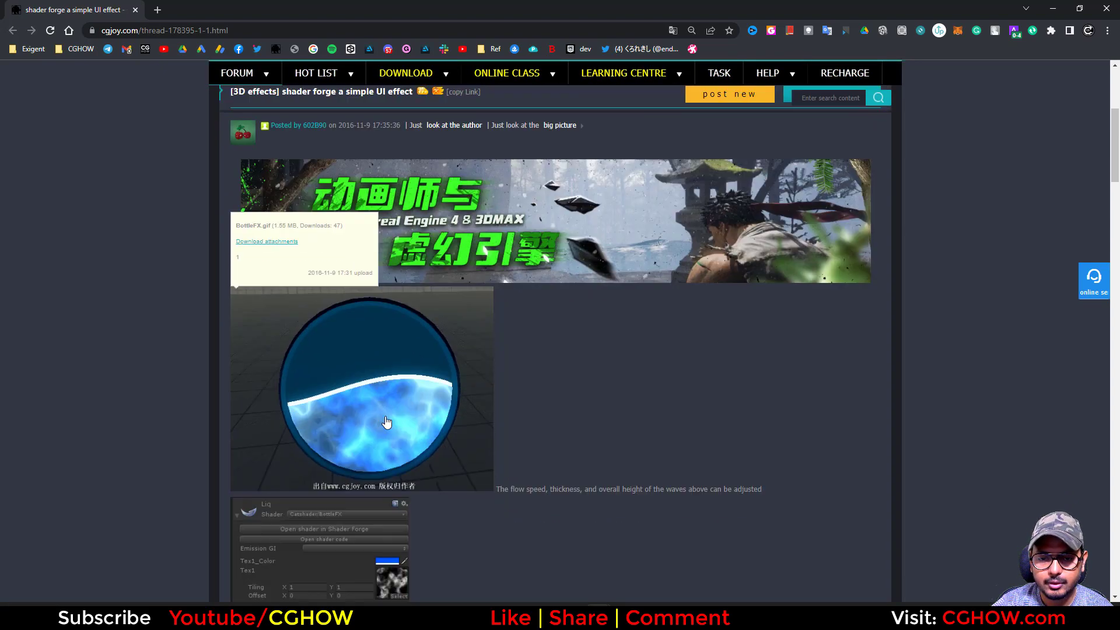
scroll(310, 345, down, 5)
scroll(310, 344, up, 5)
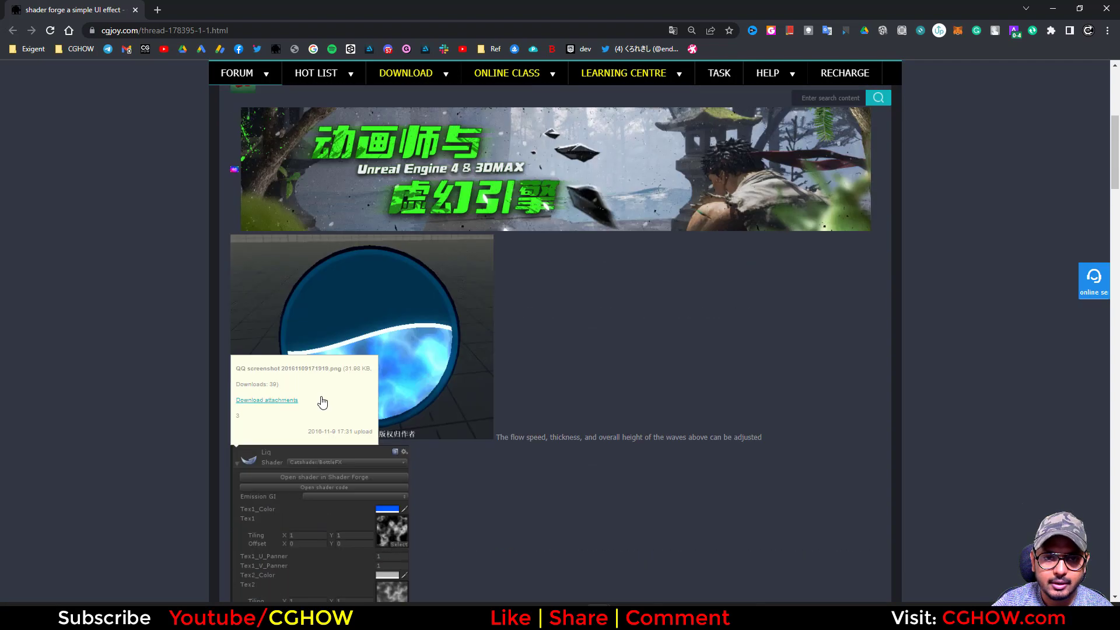
scroll(515, 373, up, 3)
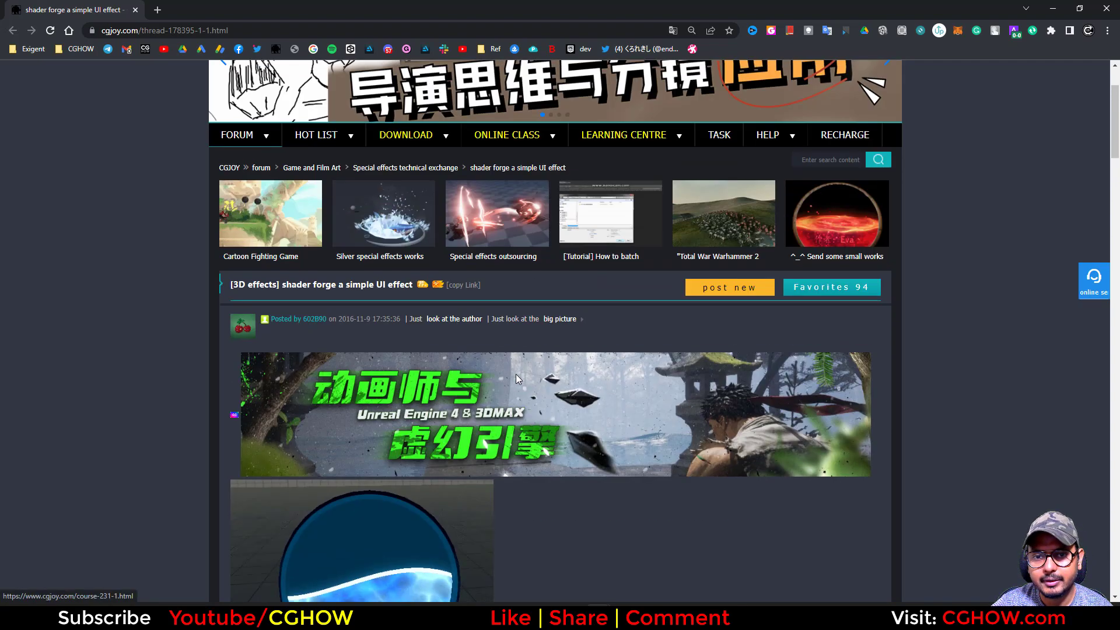
scroll(591, 375, down, 3)
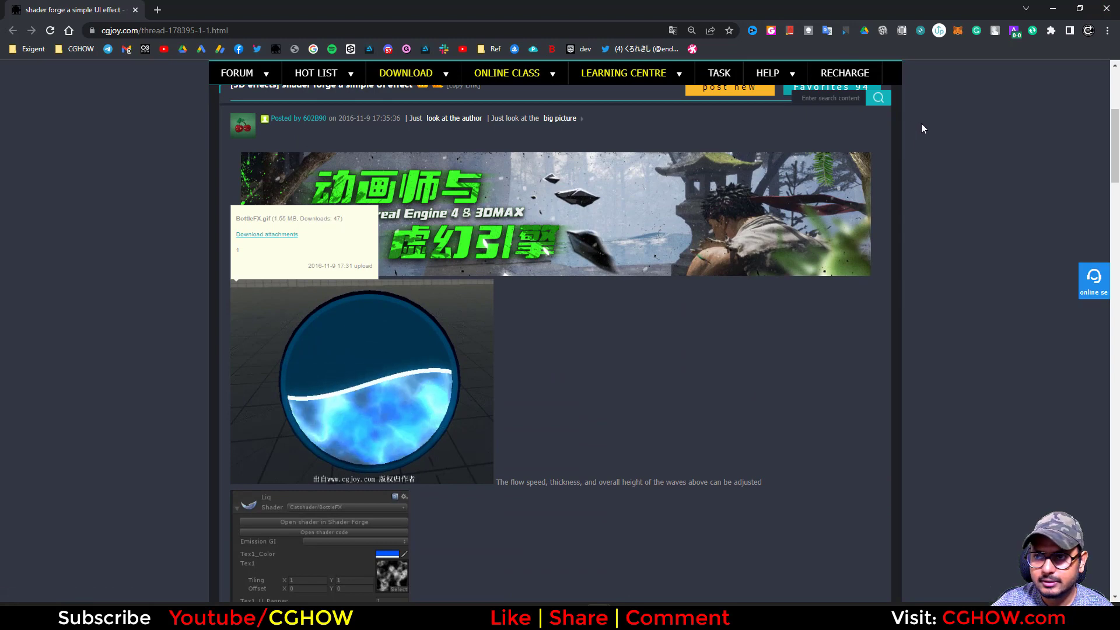
Open the liquid-circle GIF in GIF Scrubber, dismiss the browser page and enlarge the GIF Scrubber window
right_click(425, 331)
click(485, 439)
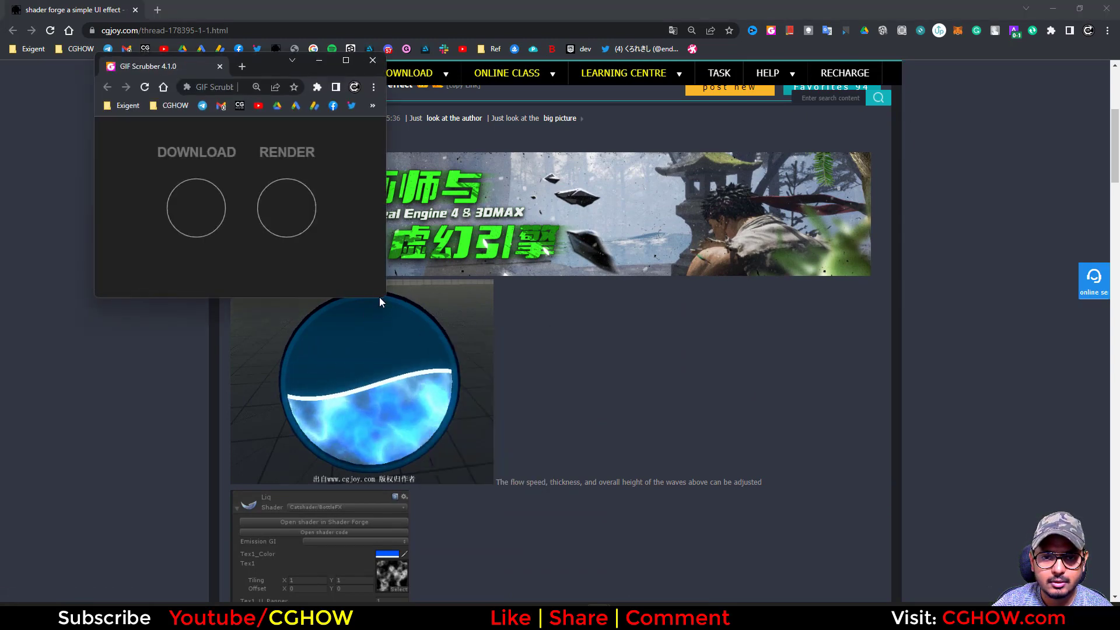
drag(383, 298, 710, 459)
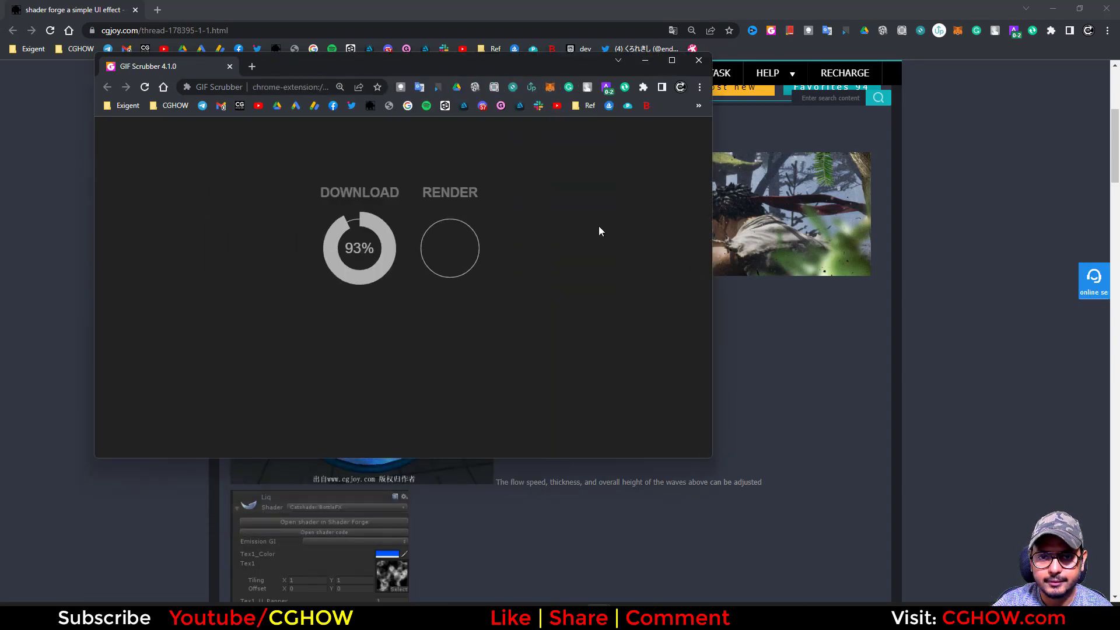
click(1113, 14)
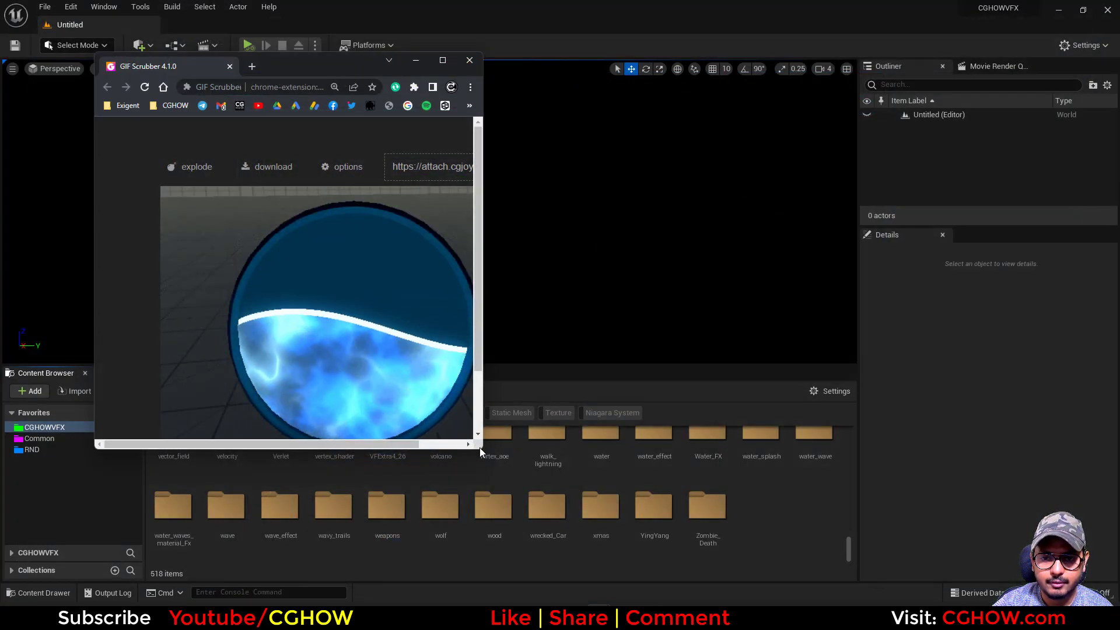
drag(479, 451, 761, 503)
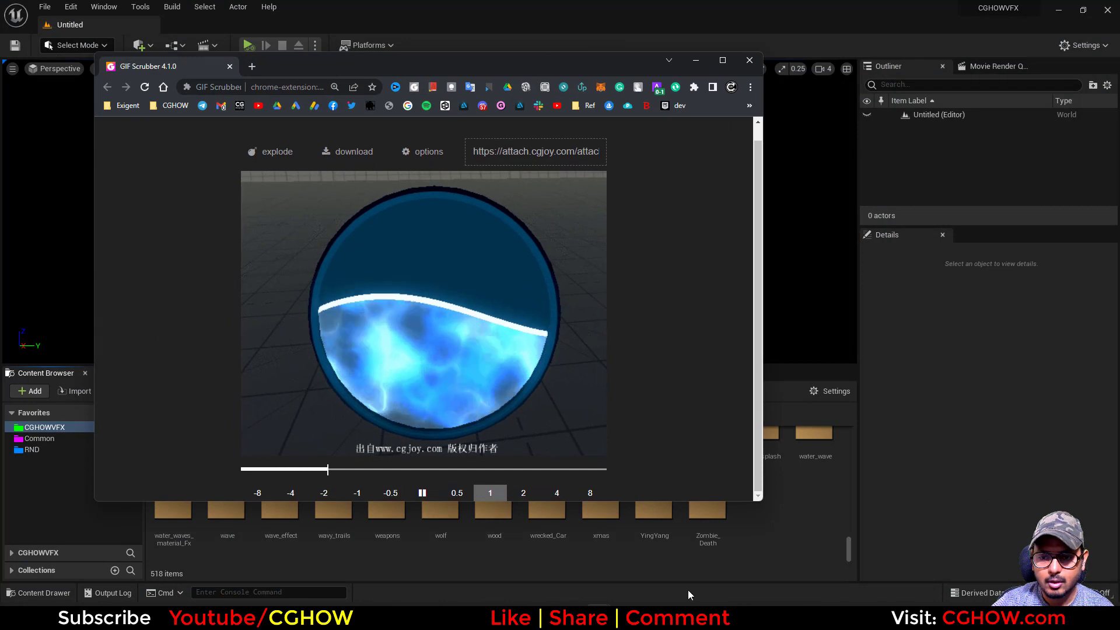
Return to Unreal Editor, create a folder named simple_UI inside CGHOWVFX and open it
click(758, 559)
right_click(770, 487)
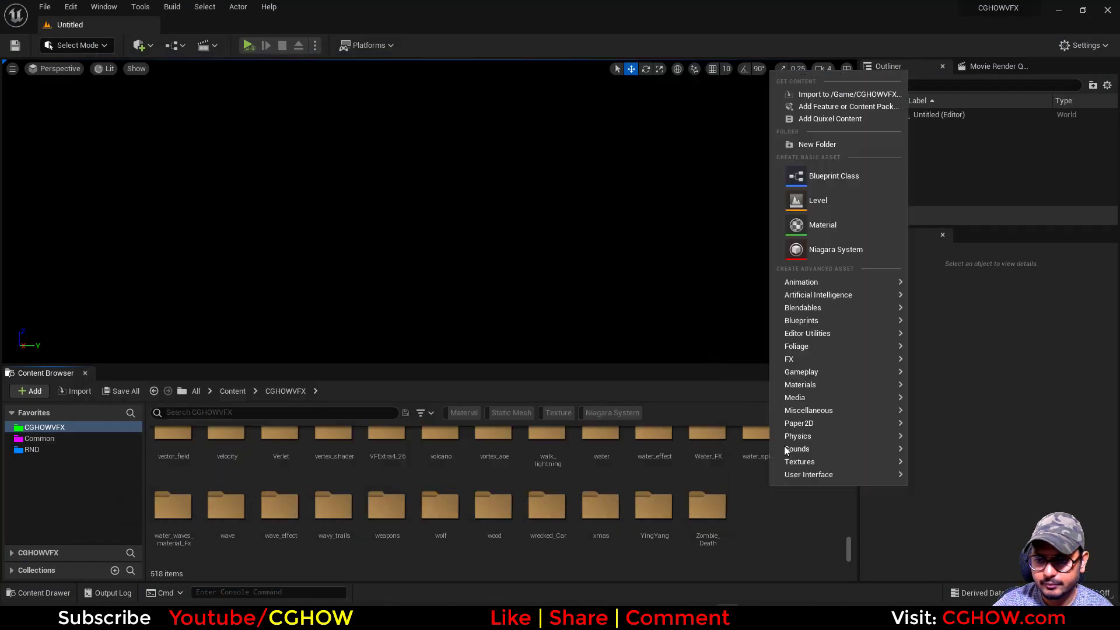
click(820, 148)
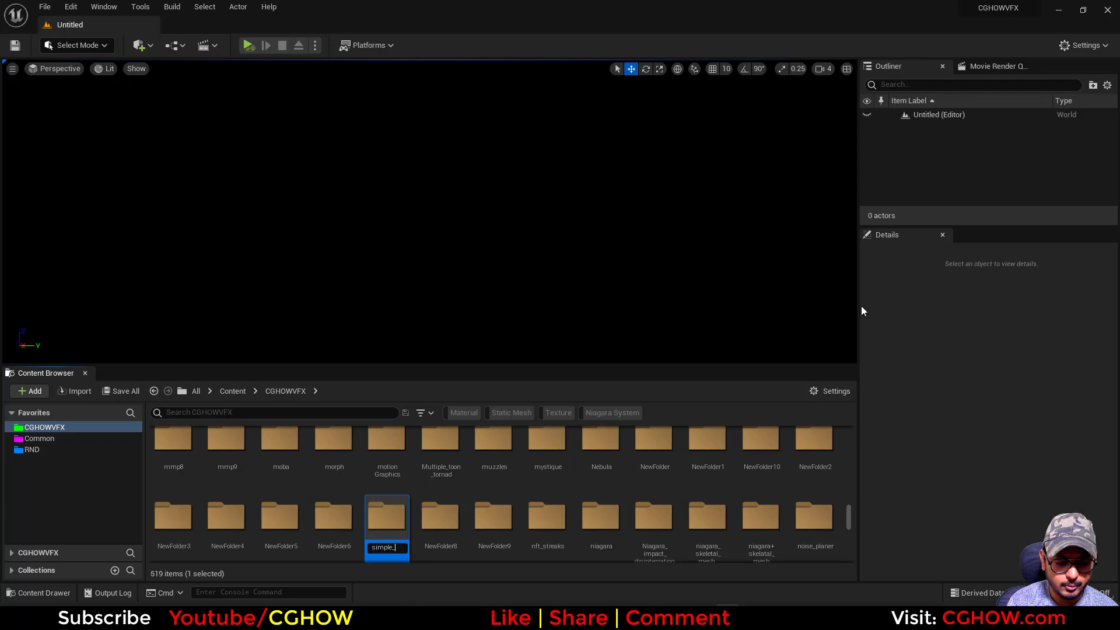
text(simple_UI)
key(Return)
key(Return)
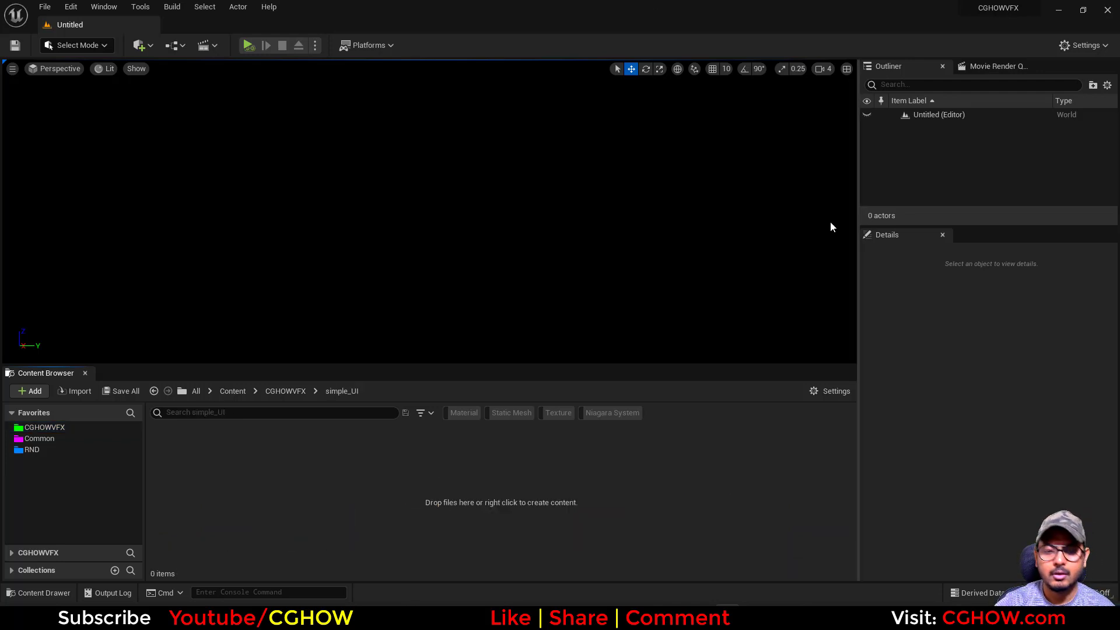
Create a new material named m_UI in the simple_UI folder
right_click(322, 444)
click(401, 186)
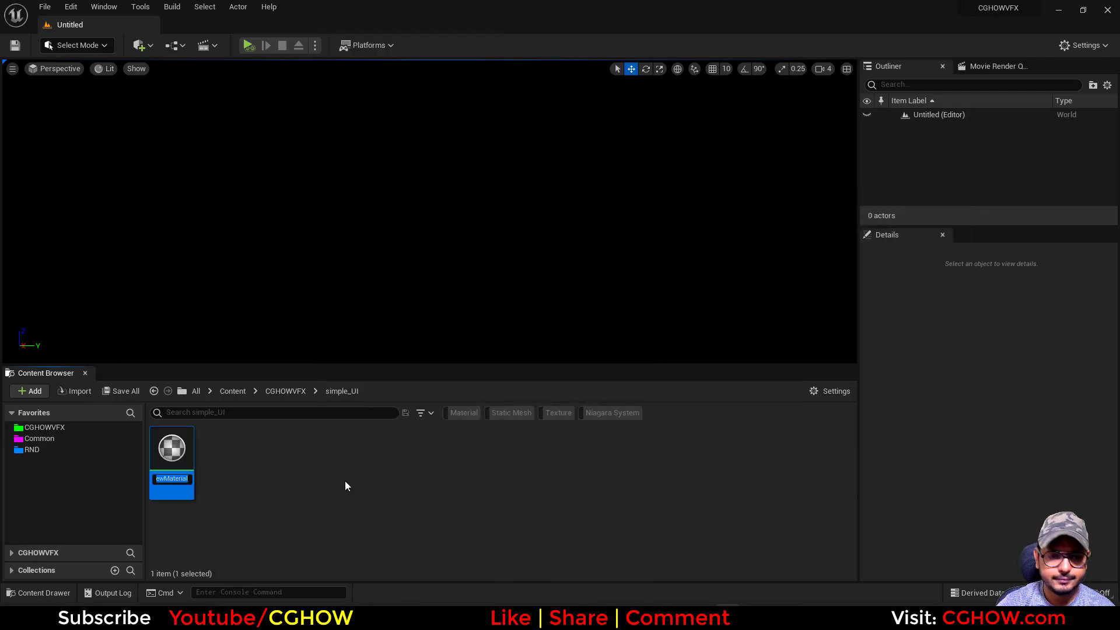
text(m)
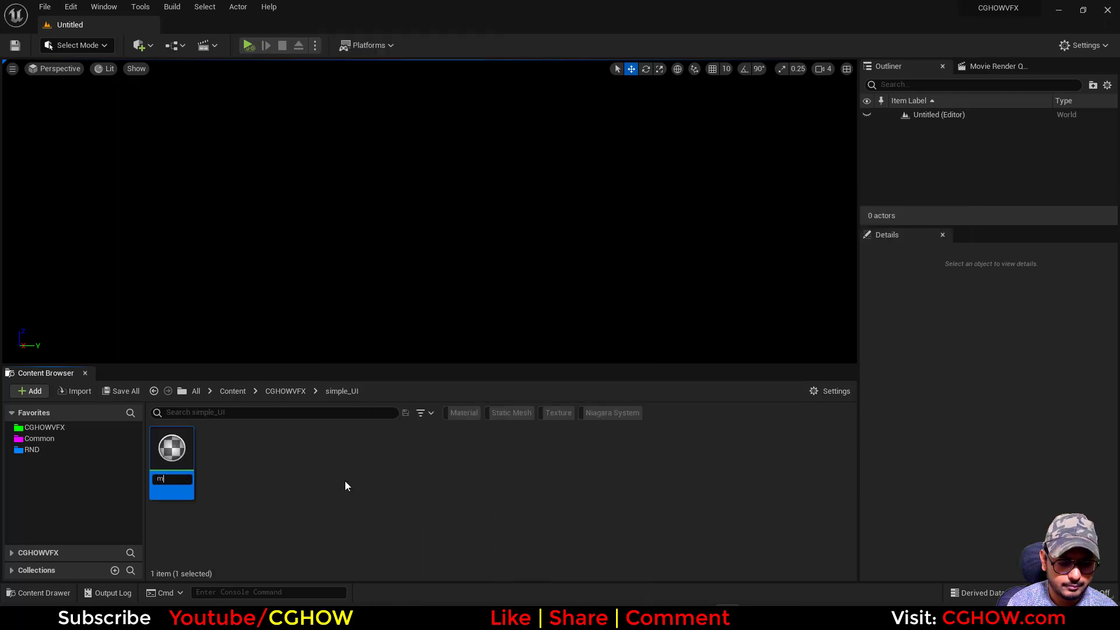
text())
key(BackSpace)
text(_)
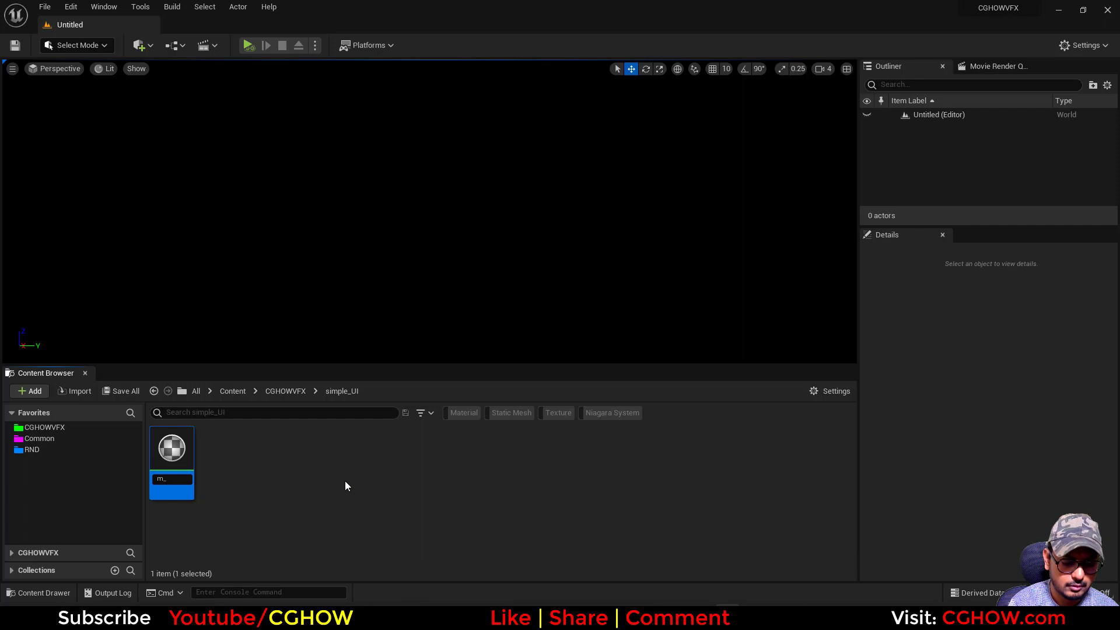
text(UI)
key(Return)
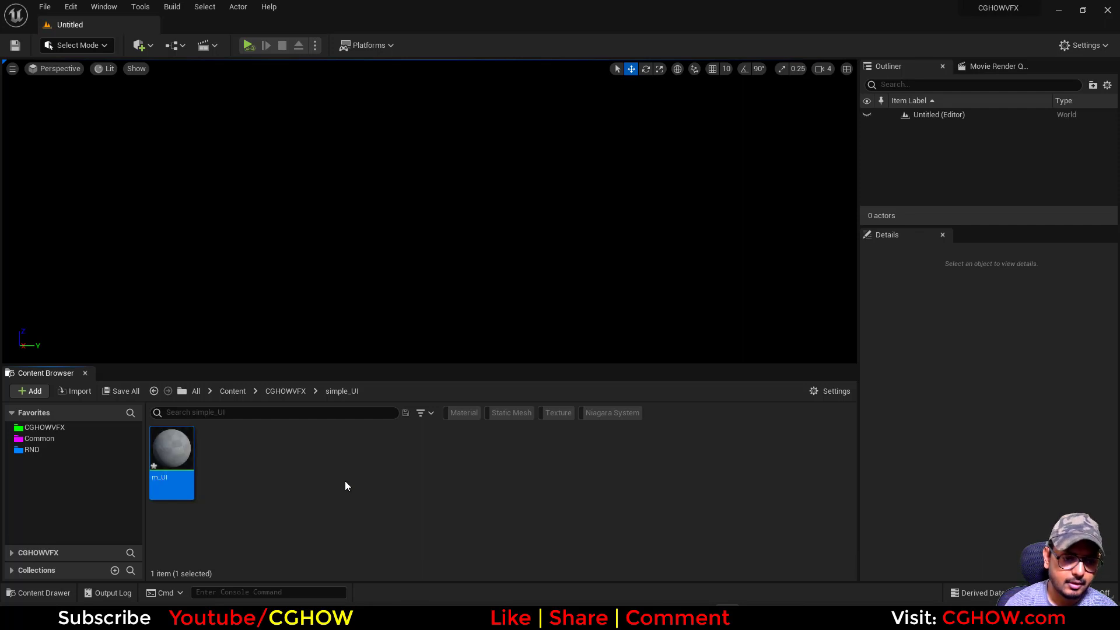
Create a material instance from m_UI, open both assets in their editors and bring m_UI's graph to the front
right_click(167, 447)
click(245, 148)
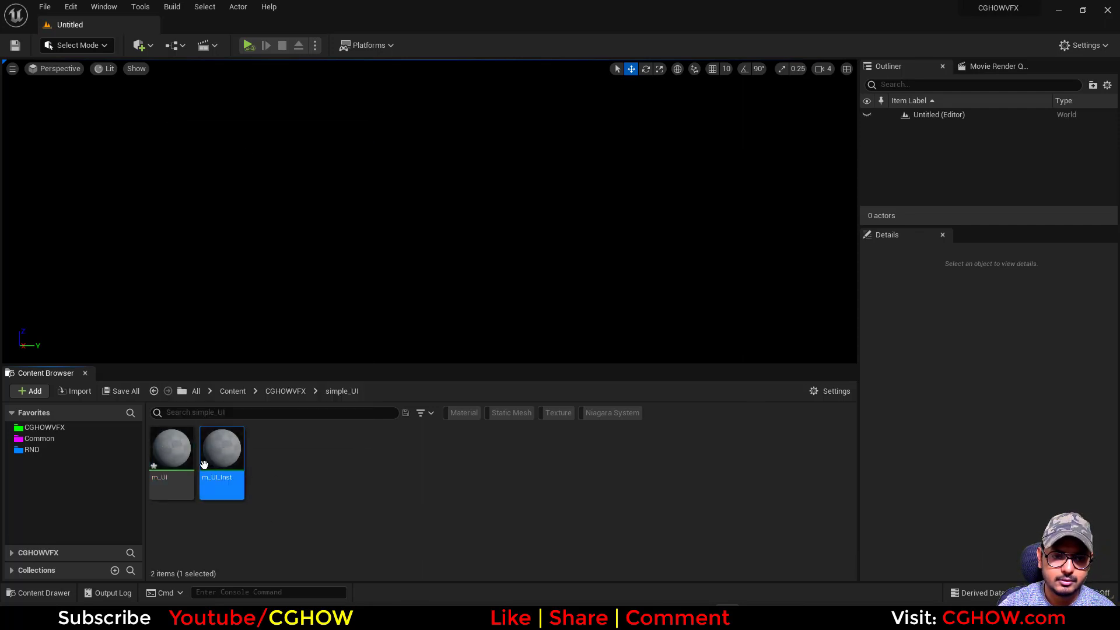
double_click(172, 453)
click(104, 27)
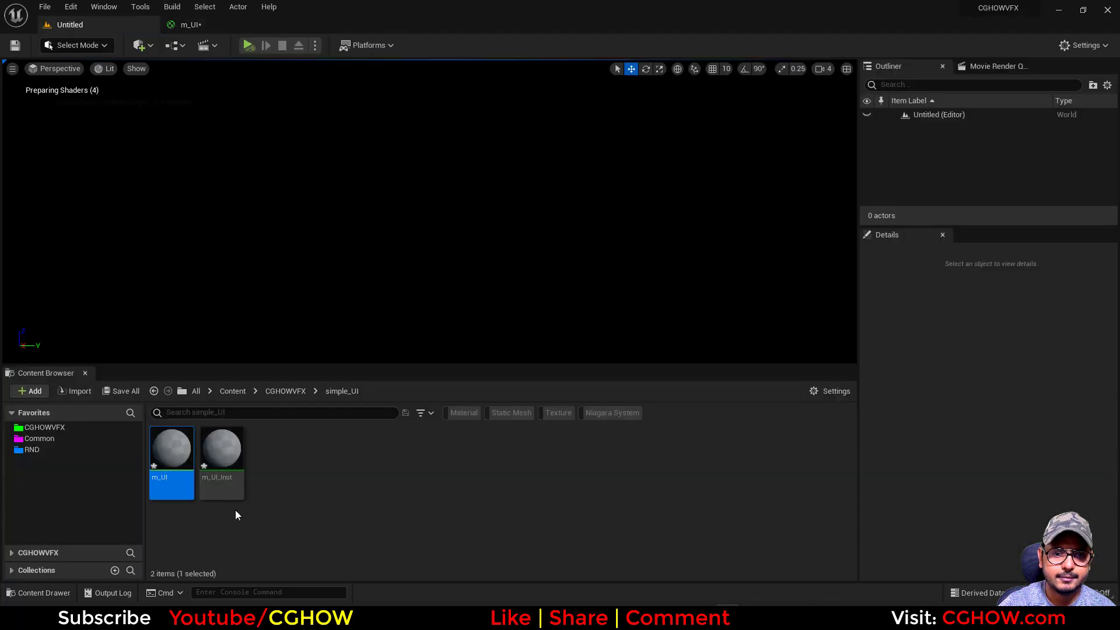
double_click(222, 458)
click(216, 26)
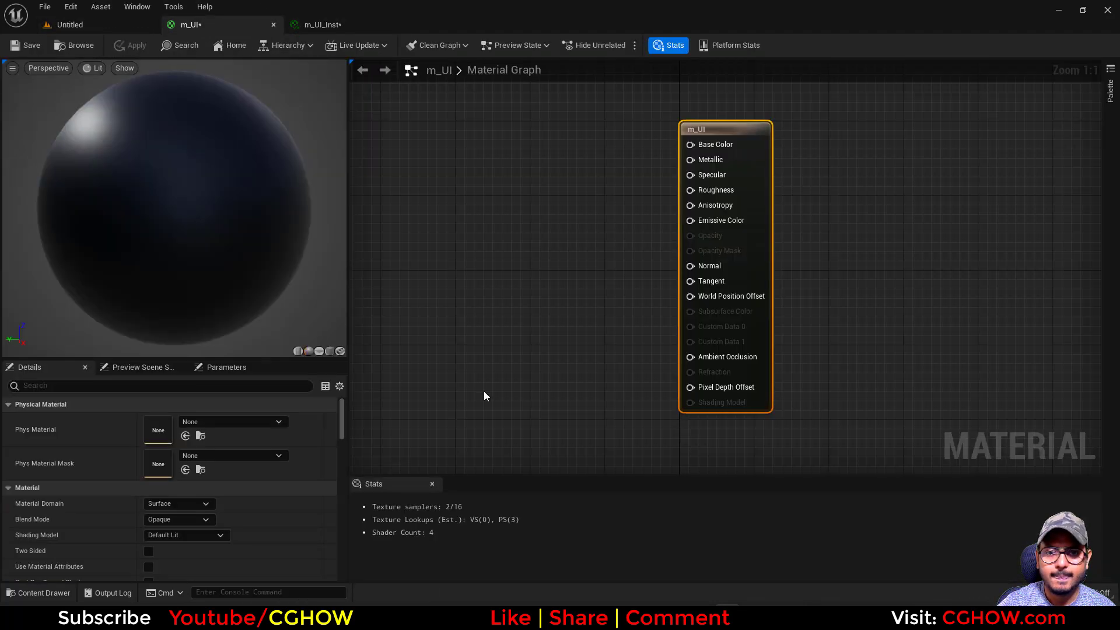
Preview the m_UI material on a plane and check the reference GIF in GIF Scrubber
right_drag(436, 341, 601, 350)
click(318, 351)
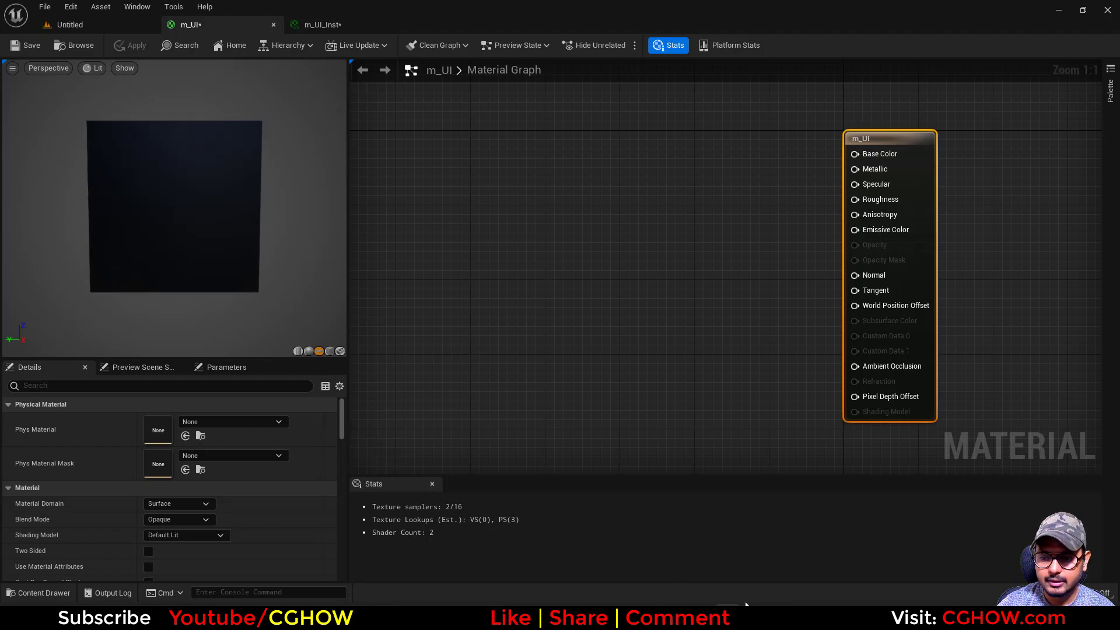
click(655, 554)
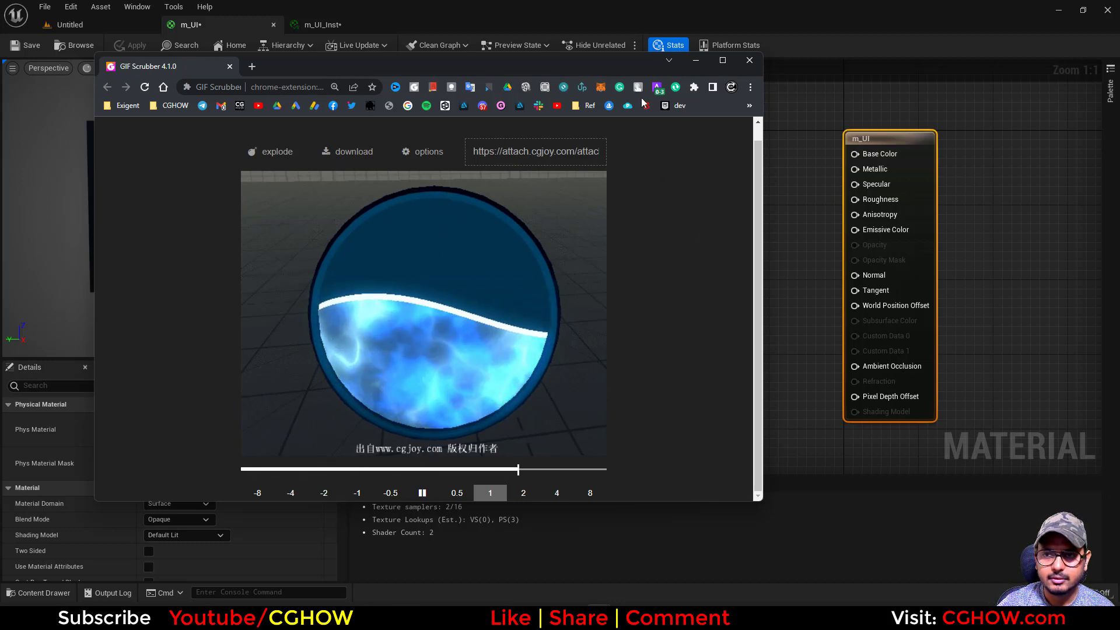
click(695, 62)
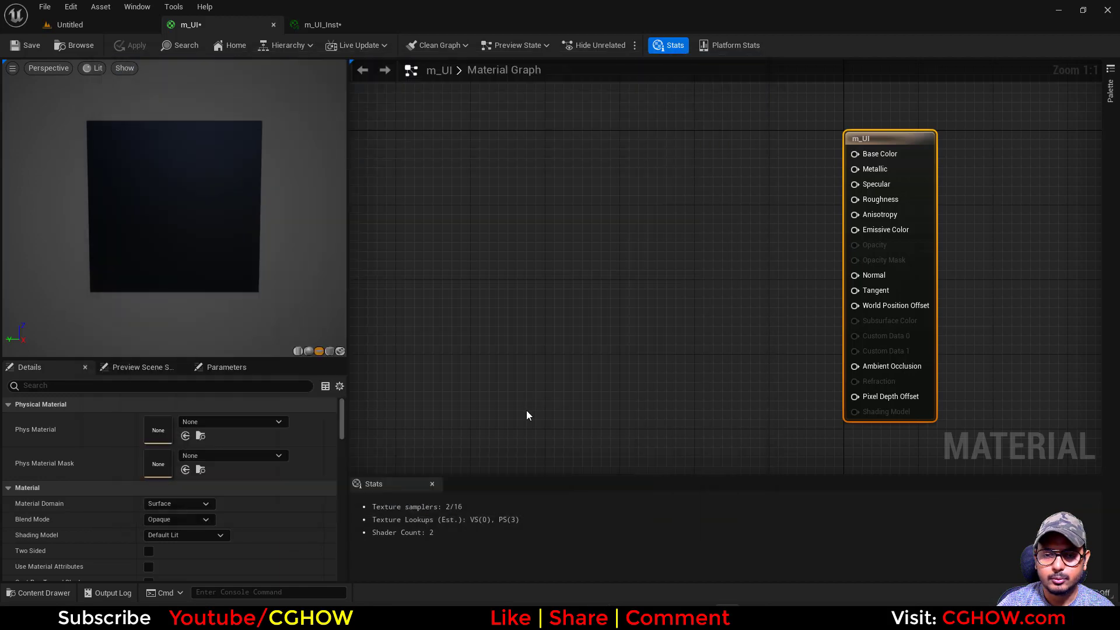
Add a RadialGradientExponential node to the m_UI graph and feed its Density from a constant of 100
right_click(432, 178)
text(rad)
click(488, 295)
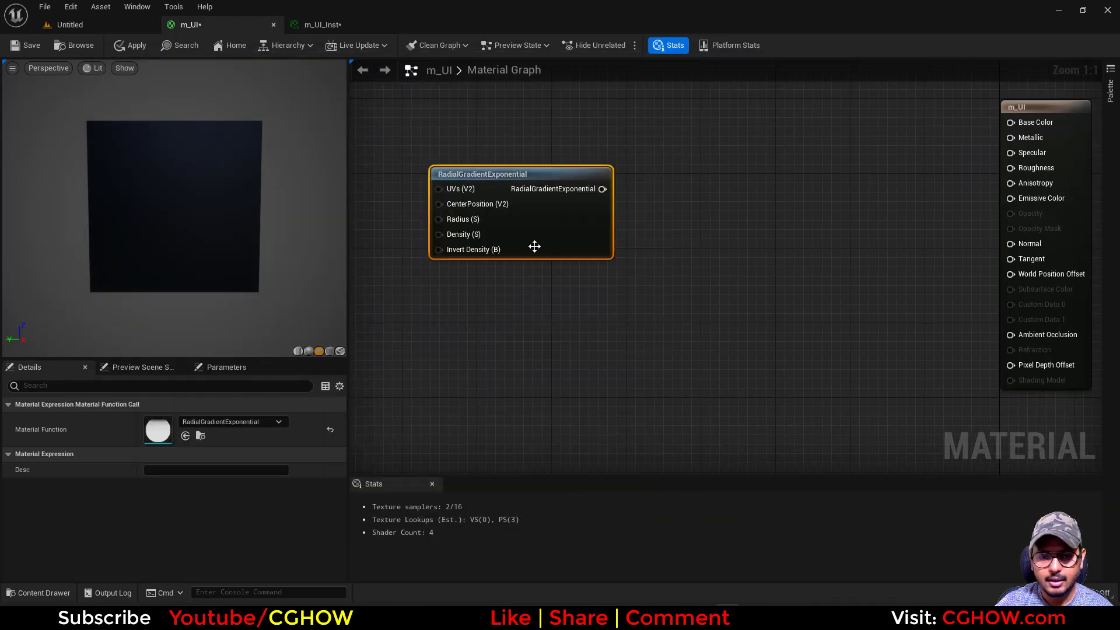
drag(534, 246, 582, 300)
click(397, 276)
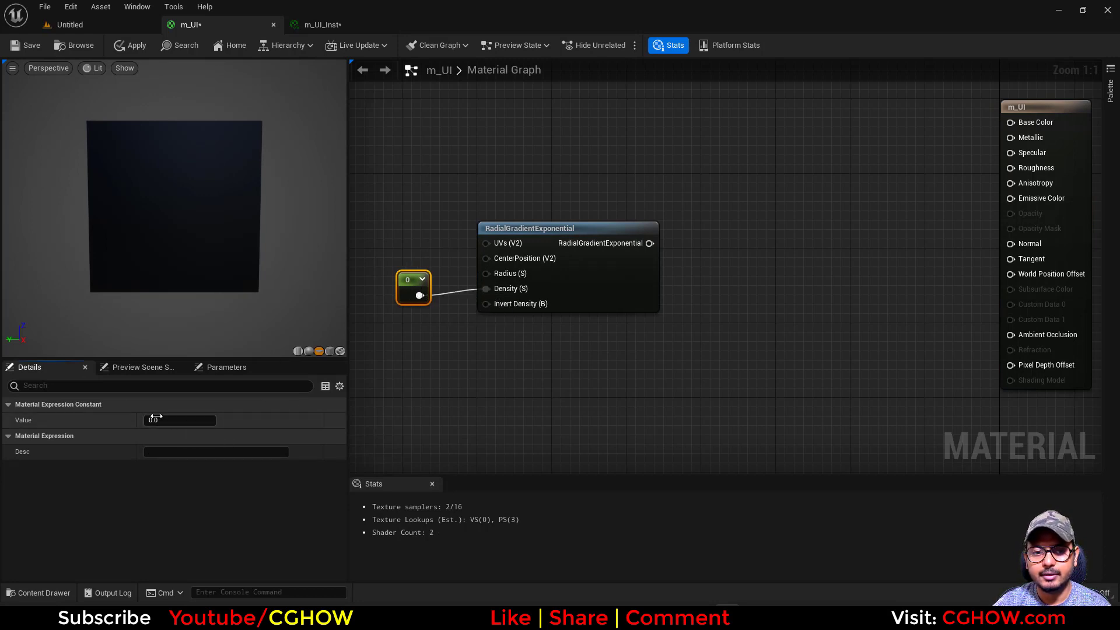
Pass the radial gradient through a Saturate node into Emissive Color and tidy the density constant's placement
drag(650, 243, 664, 239)
text(sat)
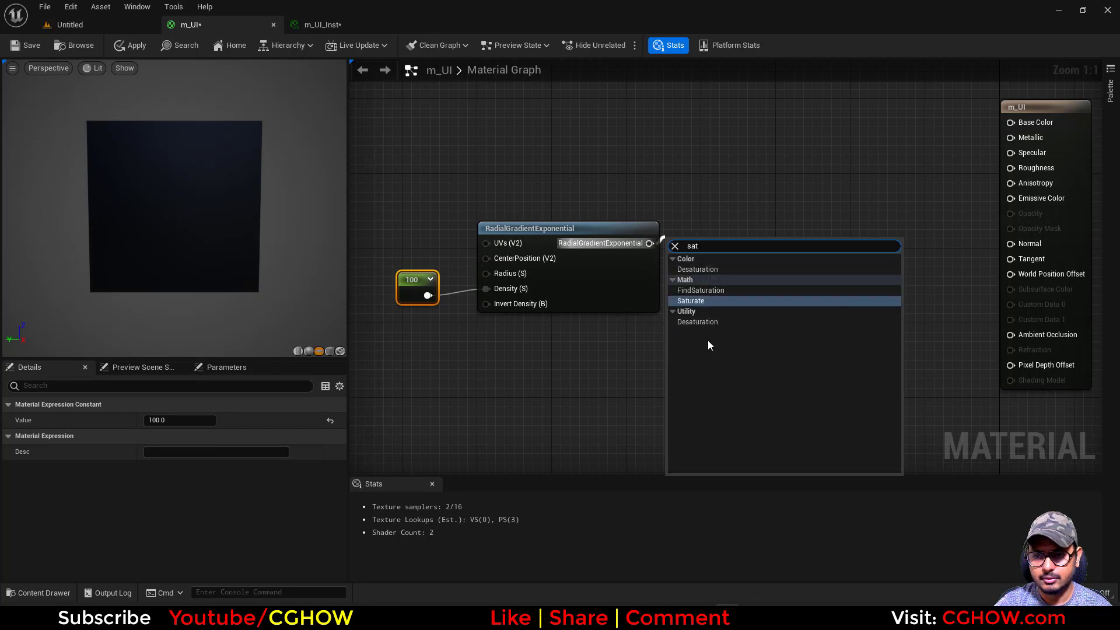
click(695, 301)
drag(722, 244, 1043, 200)
drag(417, 283, 433, 282)
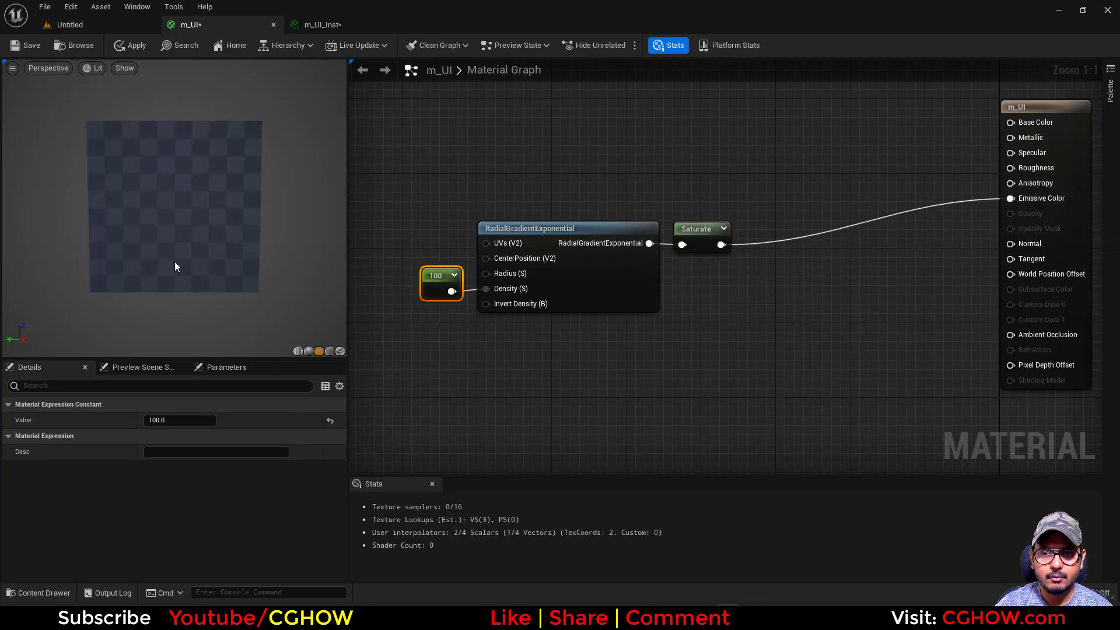
drag(175, 267, 206, 230)
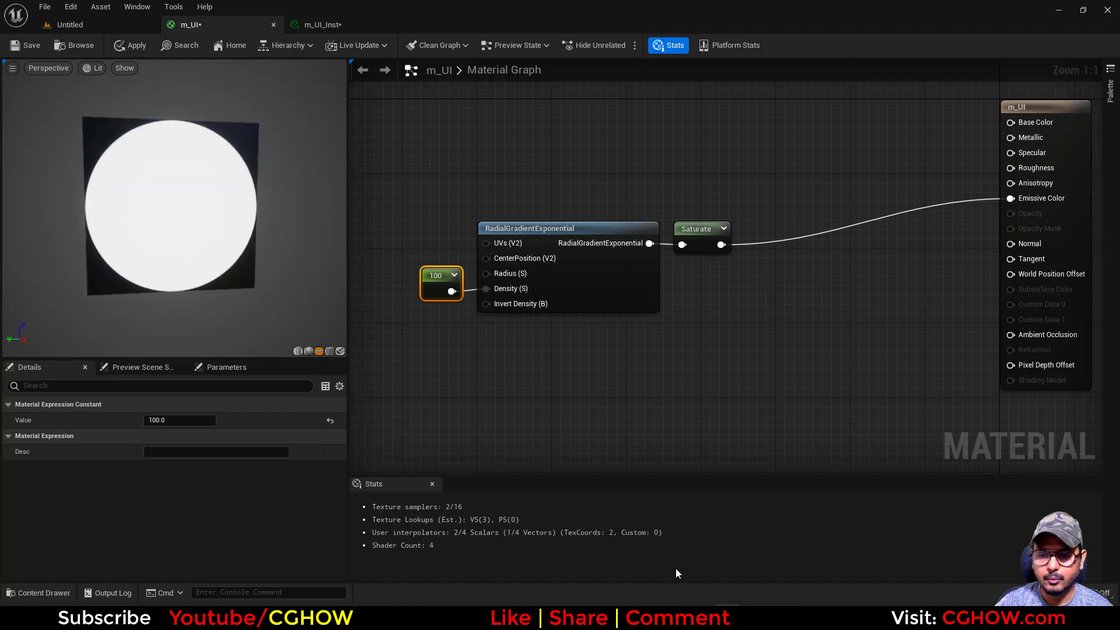
Compare the circle with the reference GIF in GIF Scrubber and return to the material graph
mouse_move(598, 618)
click(652, 558)
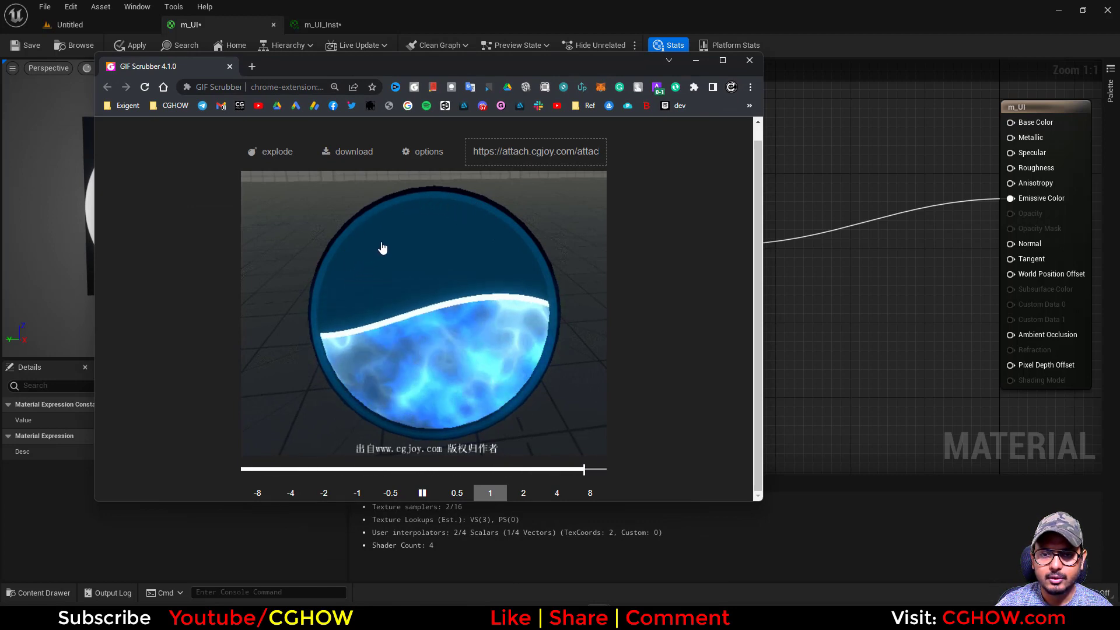
click(874, 294)
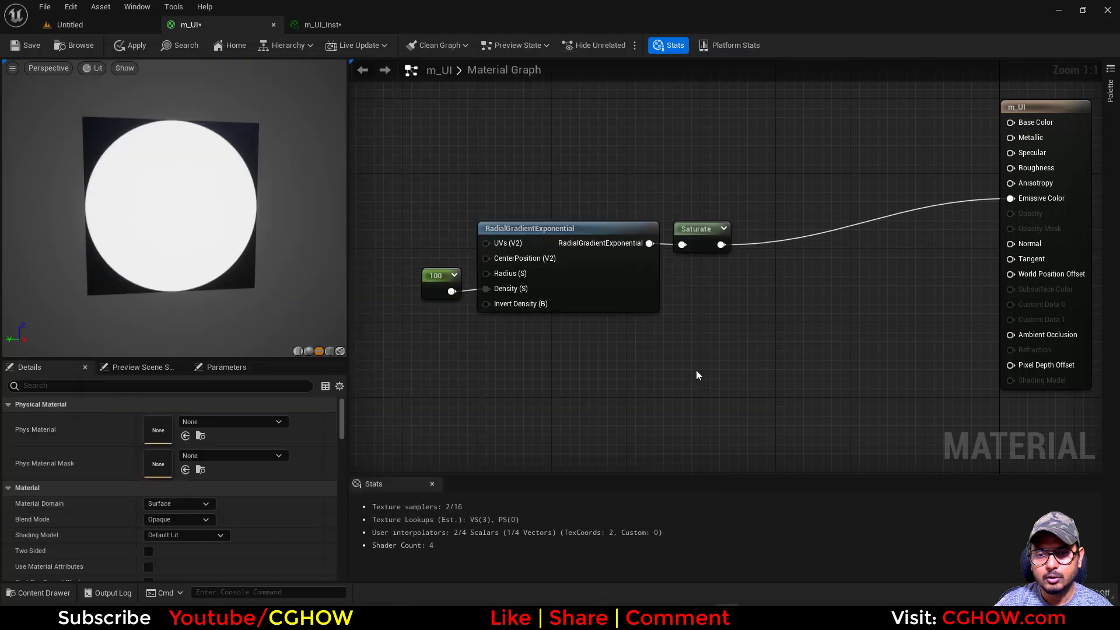
Move the gradient nodes lower in the graph and reconnect the Saturate output from Emissive Color to Opacity
drag(421, 204, 748, 339)
drag(692, 247, 673, 303)
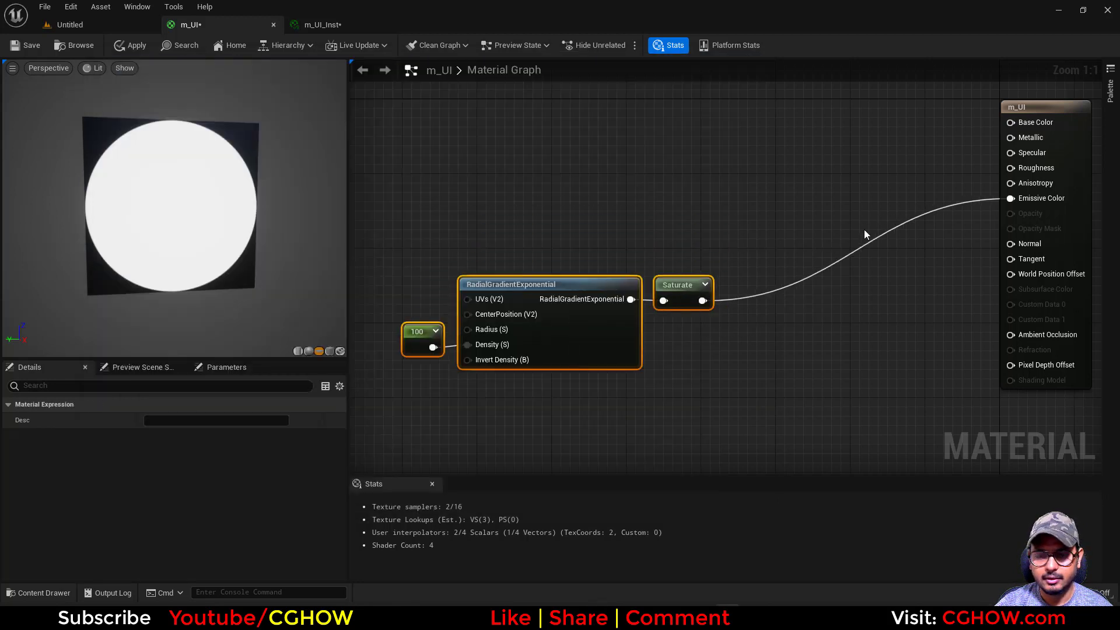
right_drag(864, 229, 784, 286)
drag(623, 357, 972, 315)
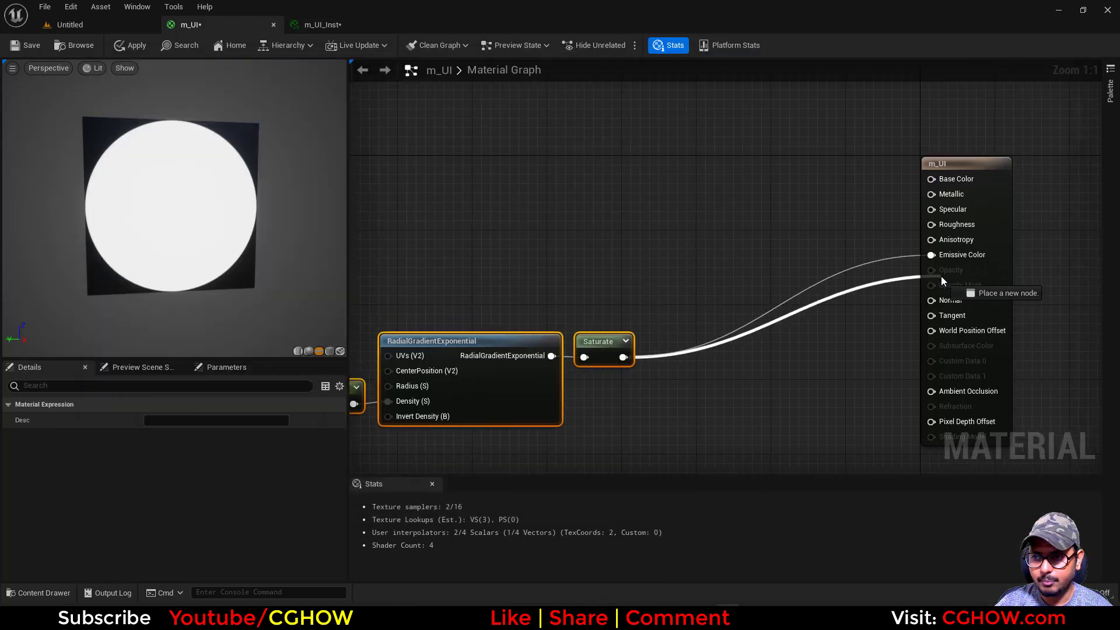
drag(941, 276, 935, 269)
alt+click(933, 255)
Add a Constant3Vector colour node, connect it to Emissive Color and place it above the Saturate node
right_drag(824, 225, 787, 272)
key(3)
click(764, 236)
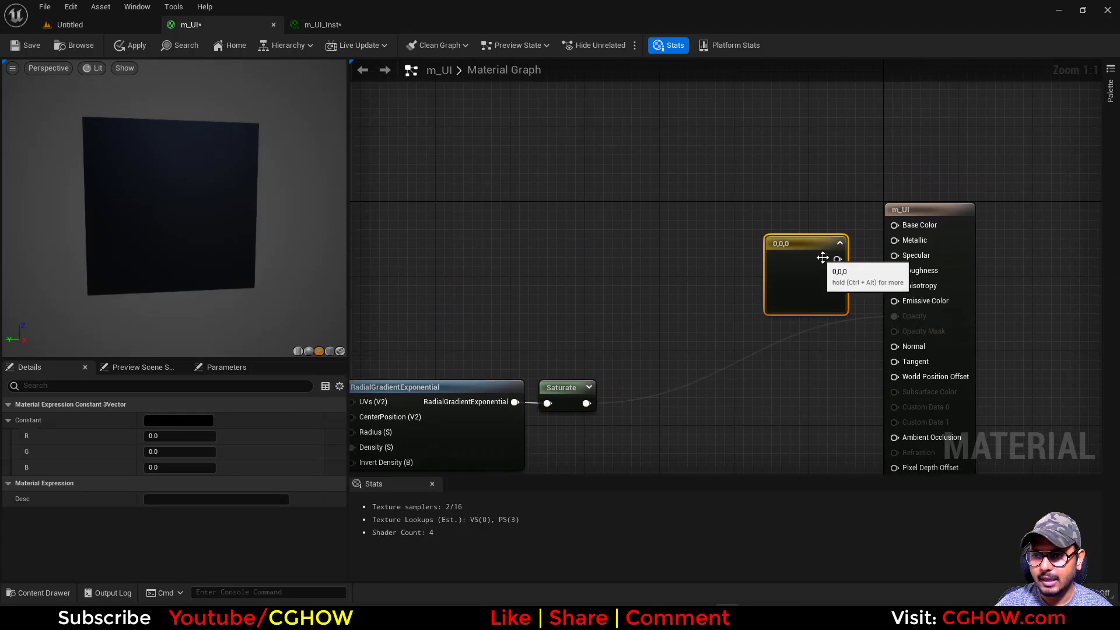
drag(913, 299, 915, 299)
drag(816, 295, 707, 281)
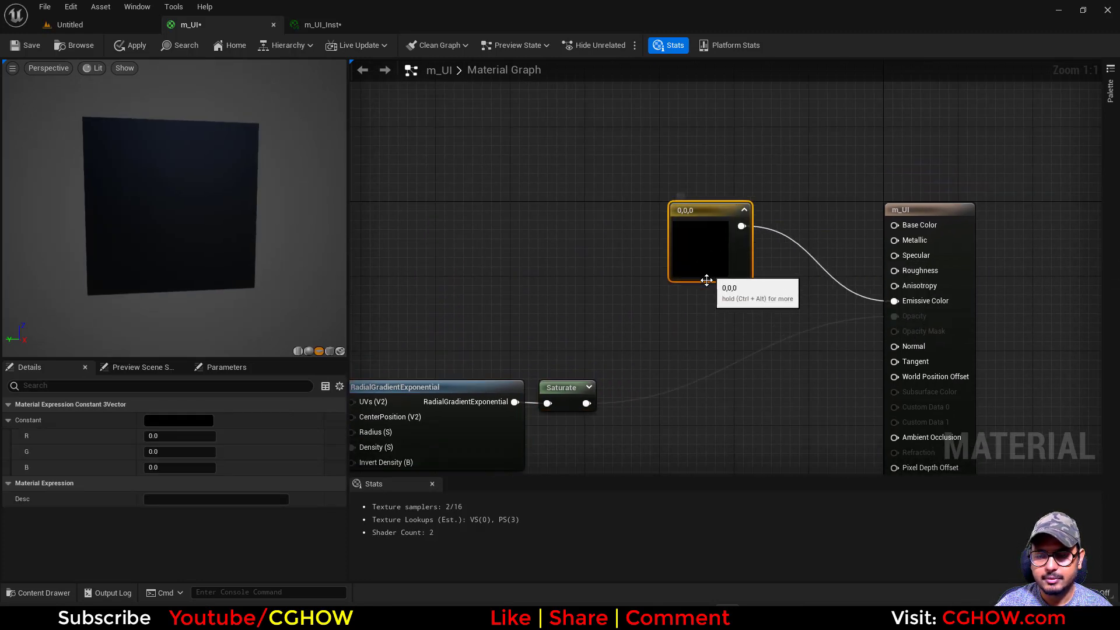
Set the m_UI material to Masked blend mode, Unlit shading and Two Sided, and connect the Saturate output to Opacity Mask
click(970, 280)
scroll(204, 485, down, 2)
click(193, 482)
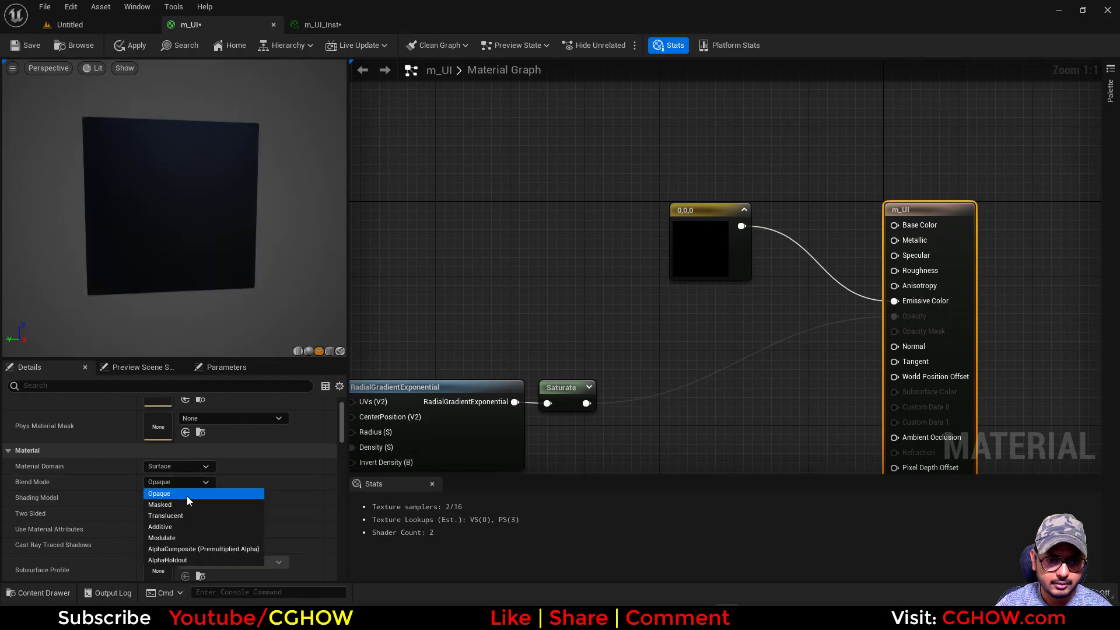
click(177, 505)
click(178, 497)
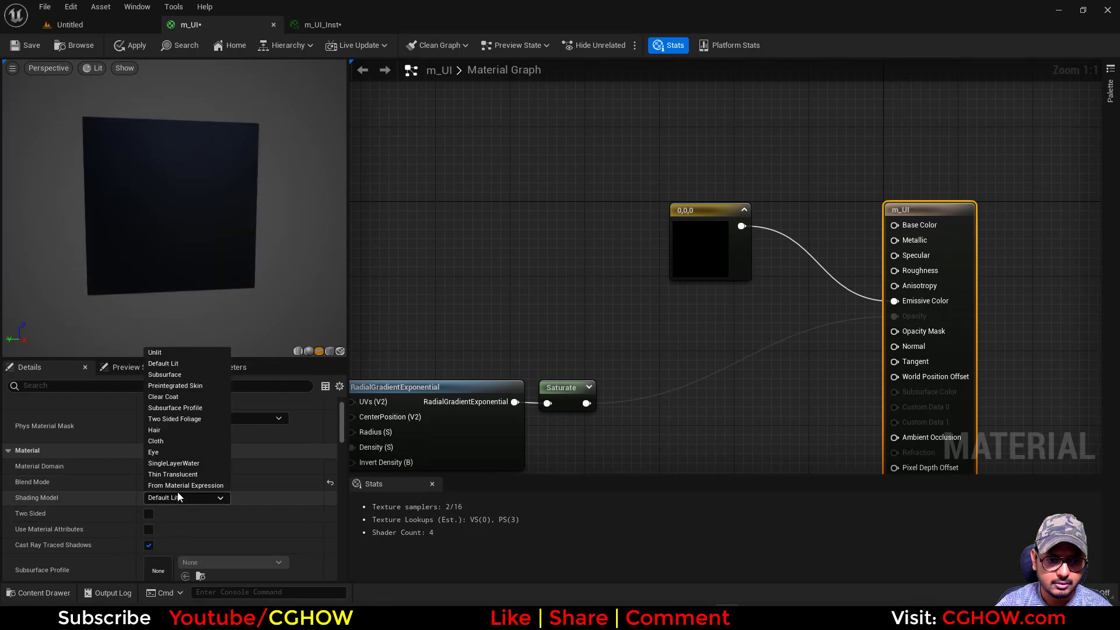
click(167, 355)
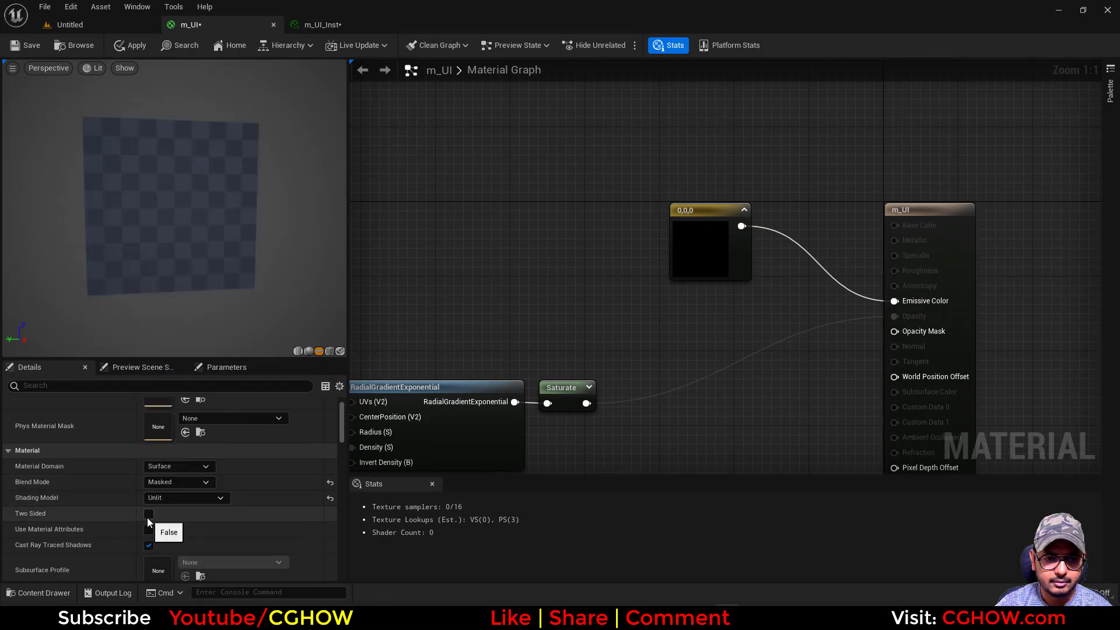
click(149, 514)
right_drag(677, 365, 723, 347)
drag(634, 386, 960, 315)
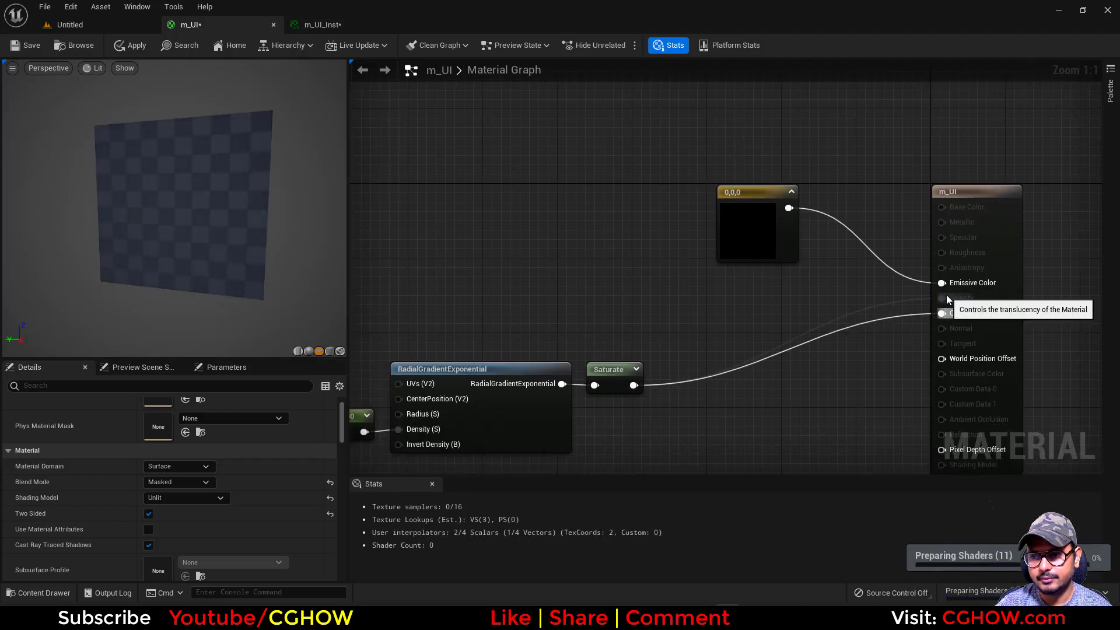
Duplicate the density constant, RadialGradientExponential and Saturate nodes and place the copies directly below the originals
right_drag(508, 283, 672, 212)
drag(788, 398, 788, 398)
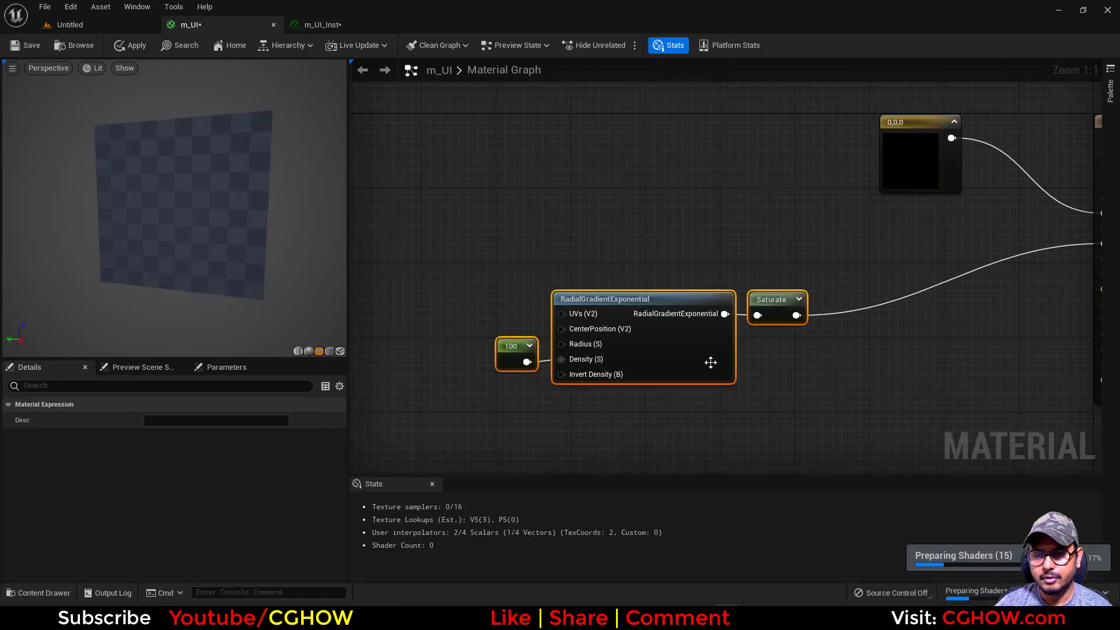
right_drag(711, 362, 675, 327)
drag(630, 300, 622, 328)
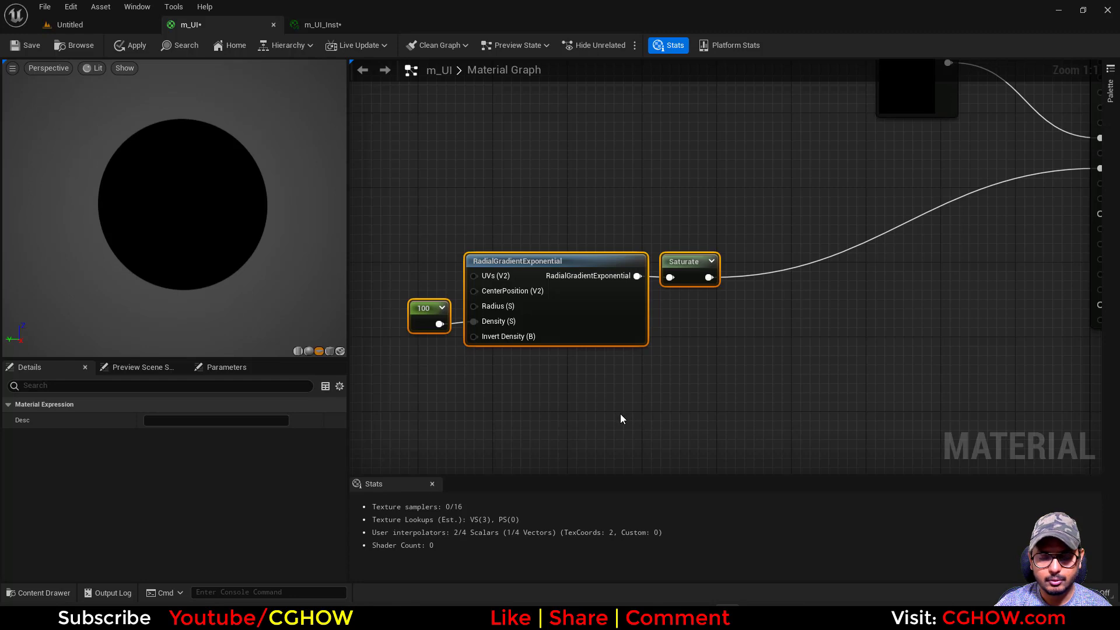
key(ctrl+d)
drag(669, 400, 467, 384)
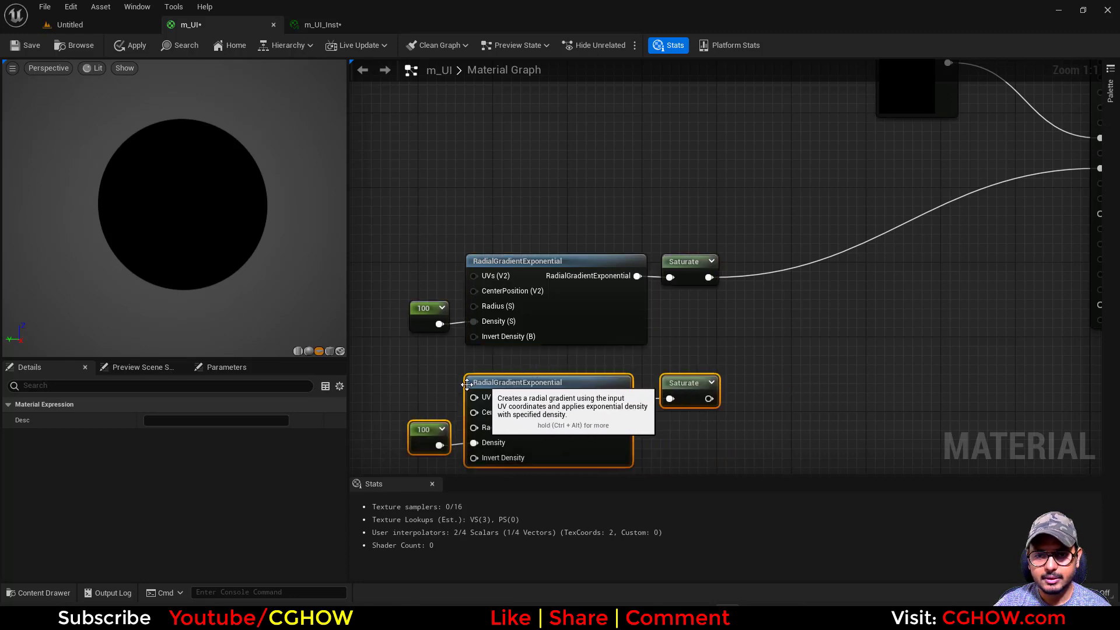
Add a constant of 0.45 and connect it to the Radius input of the lower RadialGradientExponential node
click(375, 370)
key(1)
click(384, 375)
mouse_move(403, 396)
mouse_down()
mouse_move(473, 428)
mouse_move(407, 390)
mouse_up()
click(535, 297)
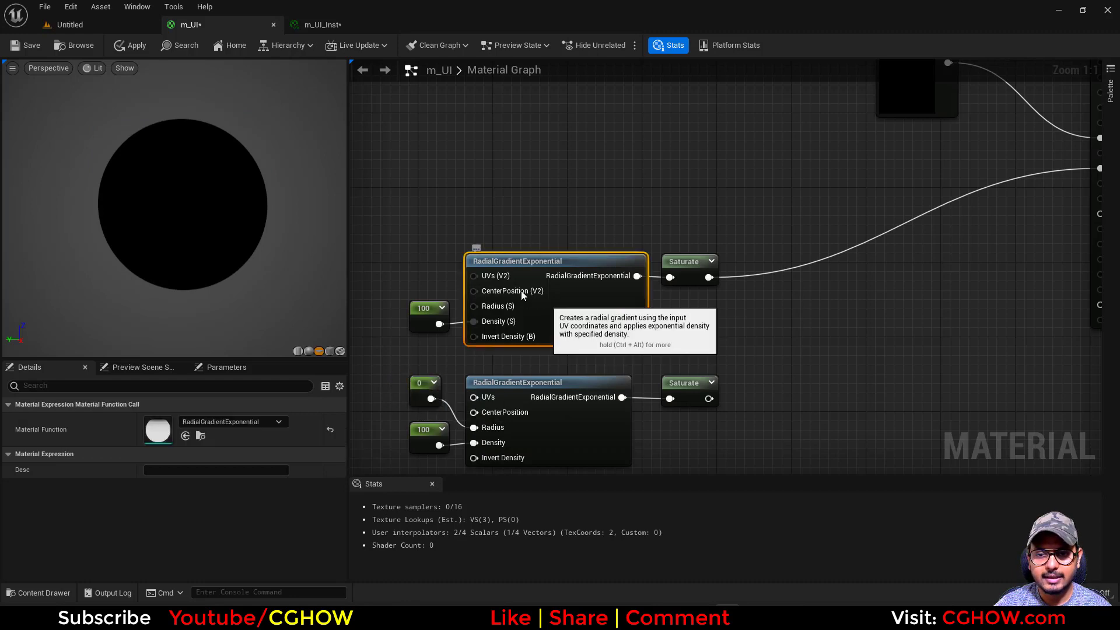
click(409, 382)
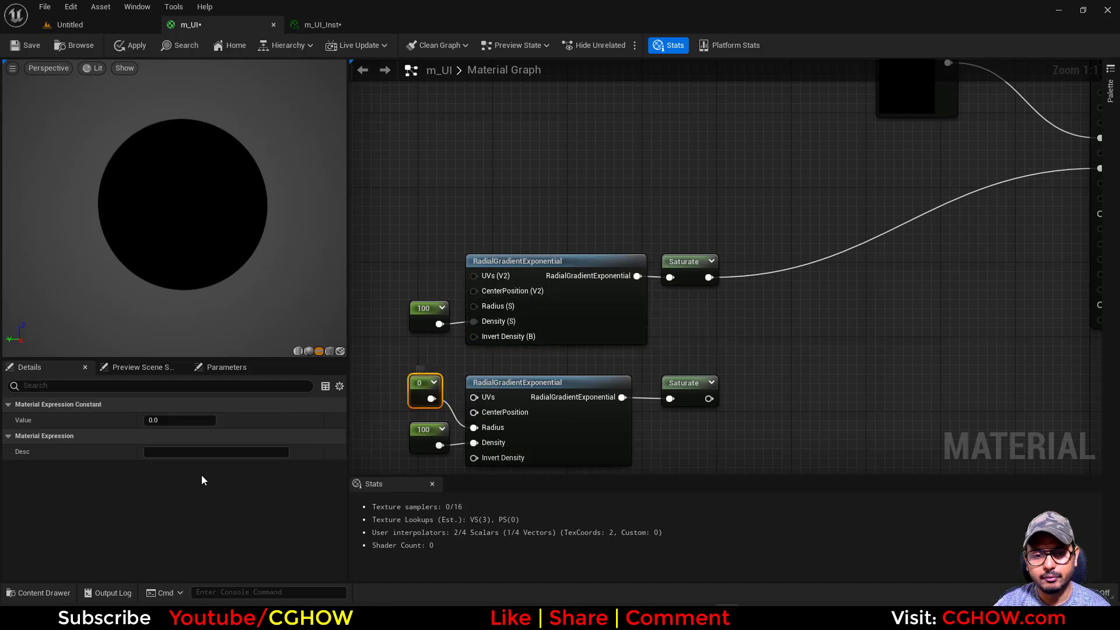
click(733, 350)
Connect the lower Saturate output to Emissive Color in place of the colour constant
right_drag(733, 358, 584, 371)
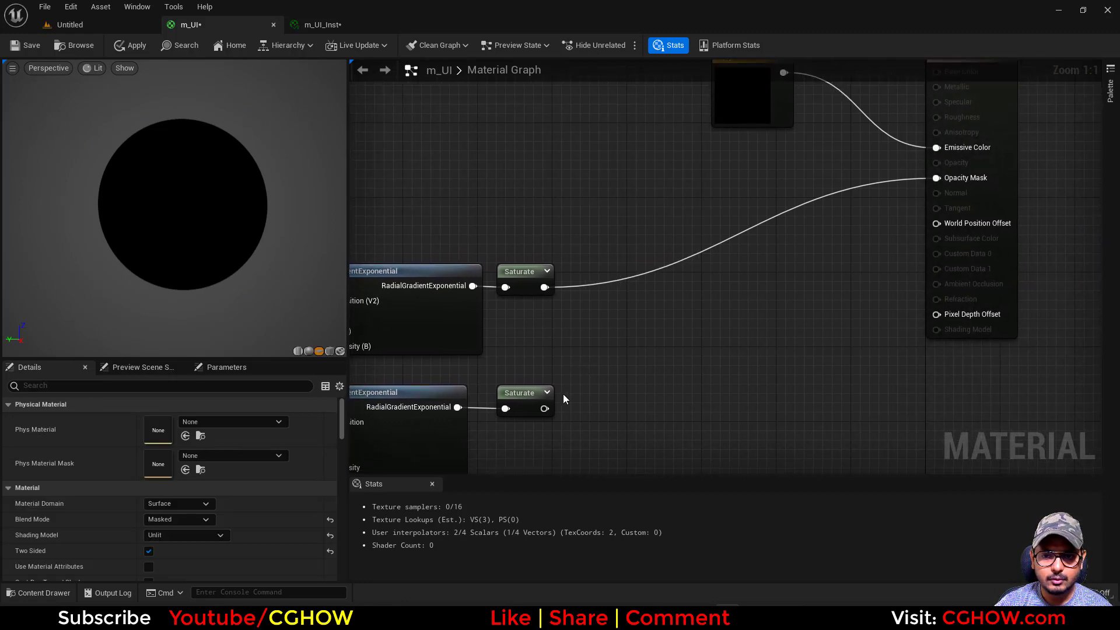
right_drag(580, 393, 548, 442)
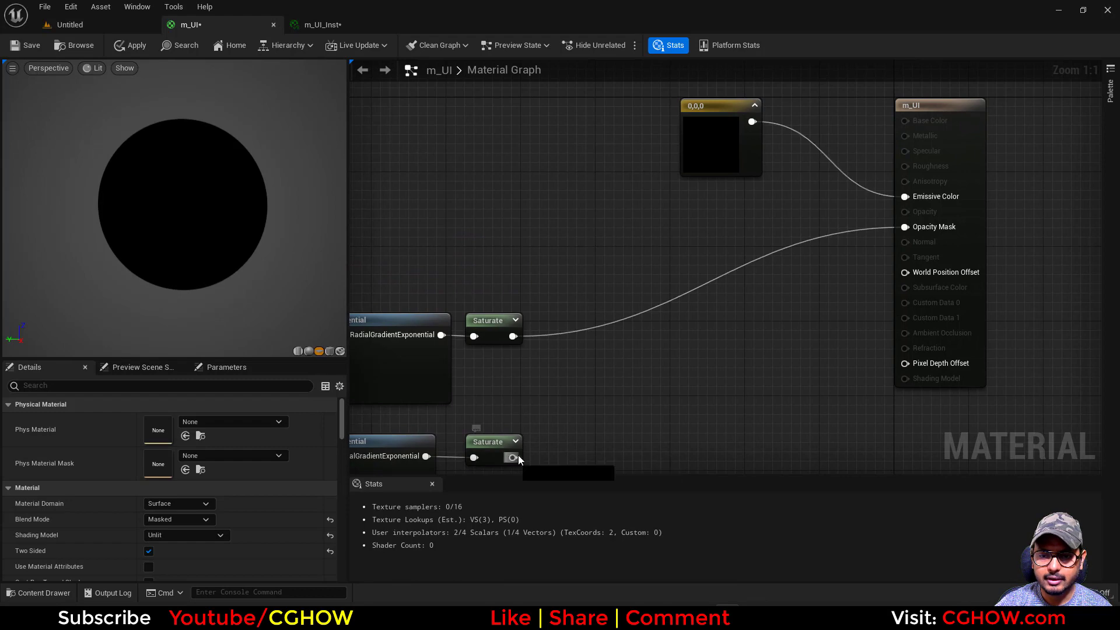
drag(513, 457, 904, 196)
right_drag(526, 425, 594, 368)
right_drag(461, 314, 531, 313)
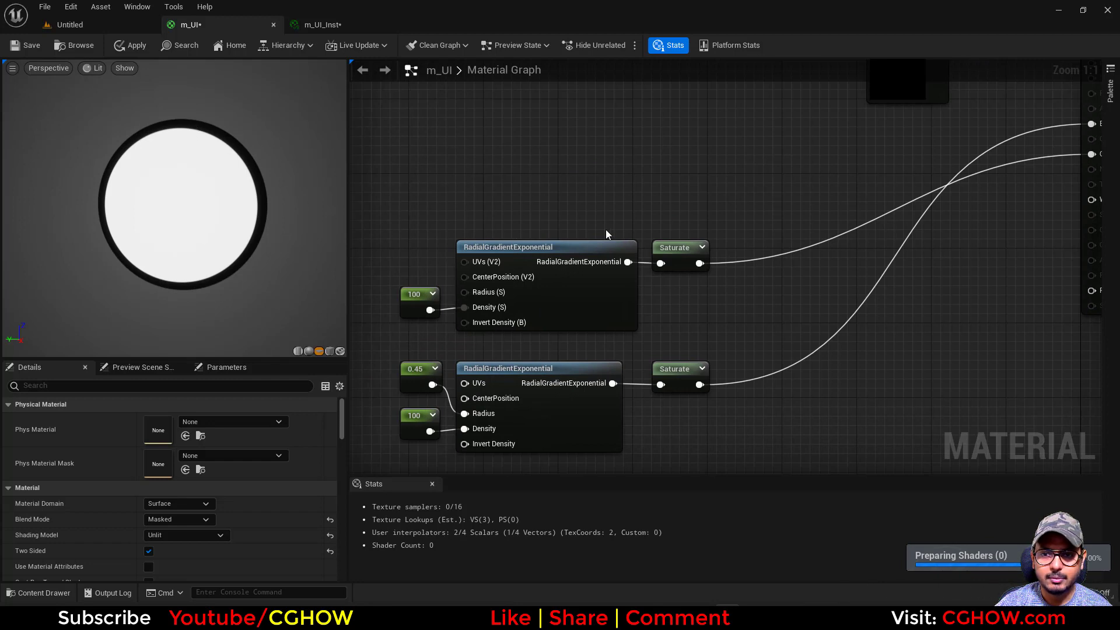
drag(395, 217, 680, 318)
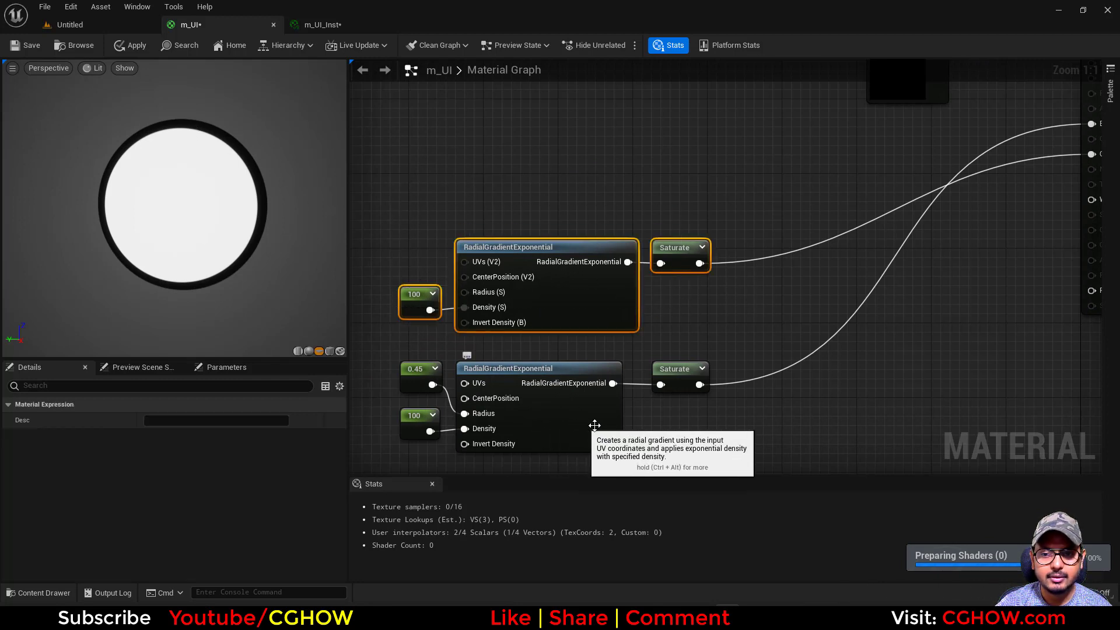
Set the lower gradient's radius constant to 0.48 and check the thinner outline in the material preview
click(407, 379)
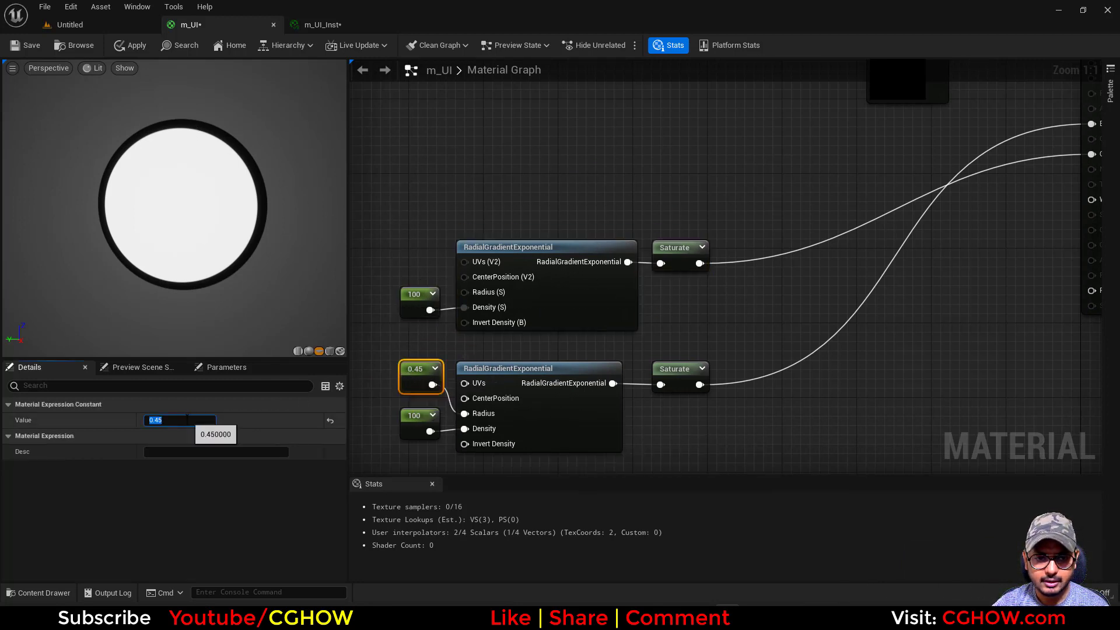
key(Return)
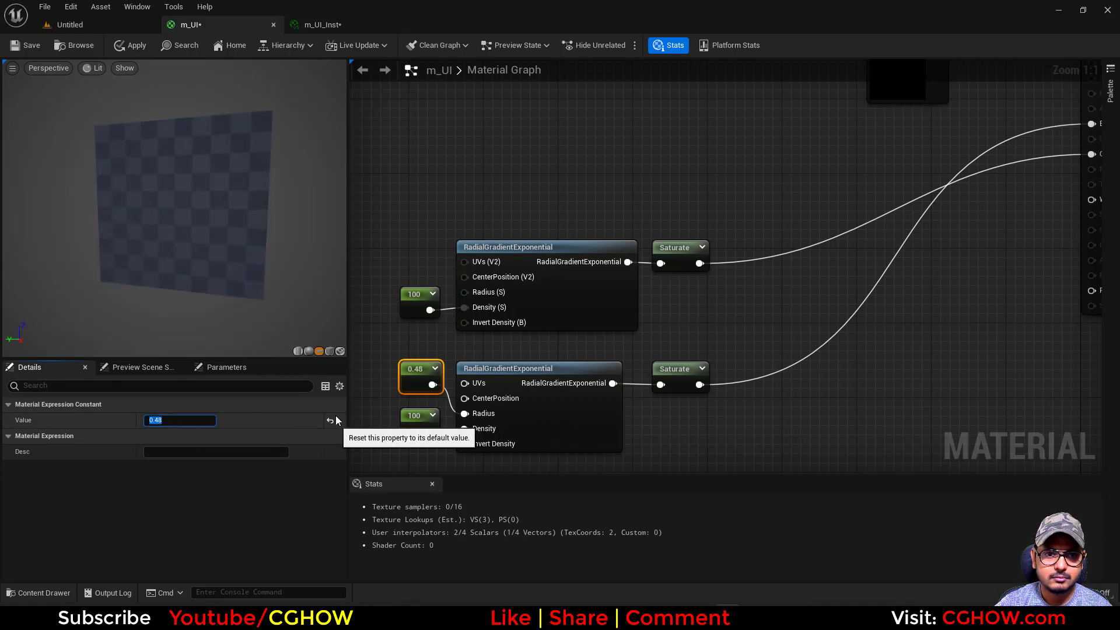
middle_drag(217, 242, 210, 242)
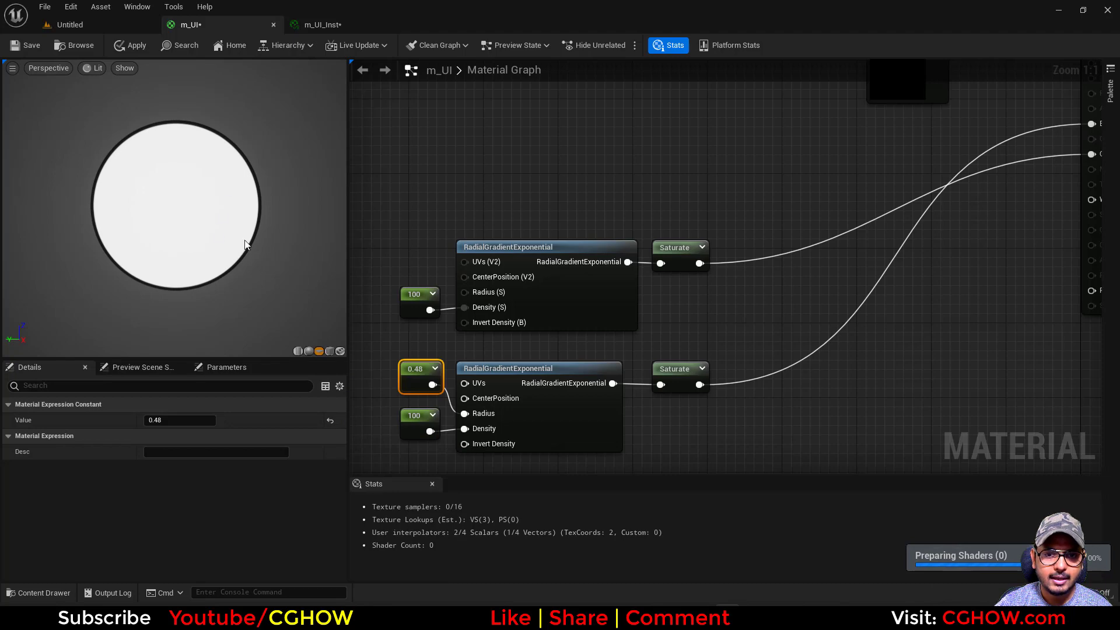
Add a Constant2Vector node beside the lower gradient and connect it to its CenterPosition input
right_drag(396, 347, 470, 358)
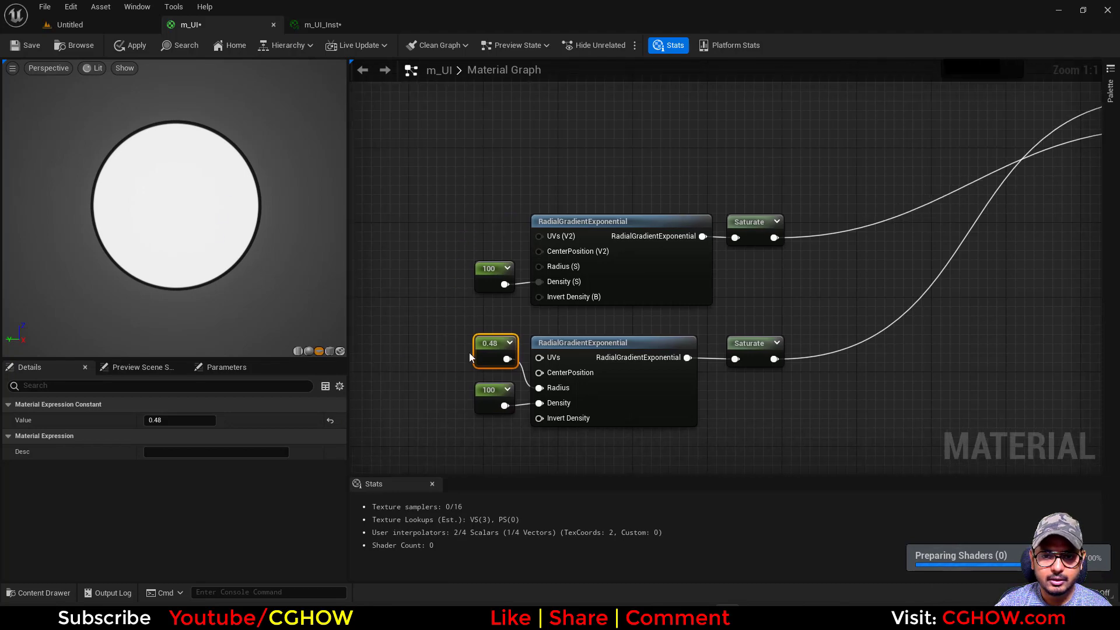
click(423, 371)
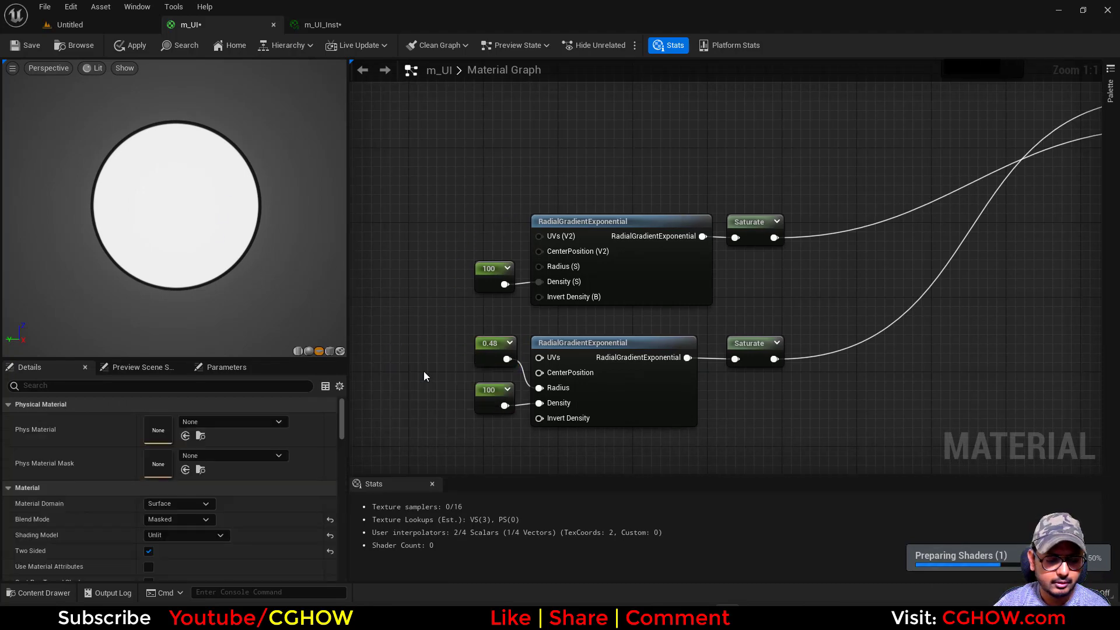
click(411, 362)
drag(443, 384, 539, 372)
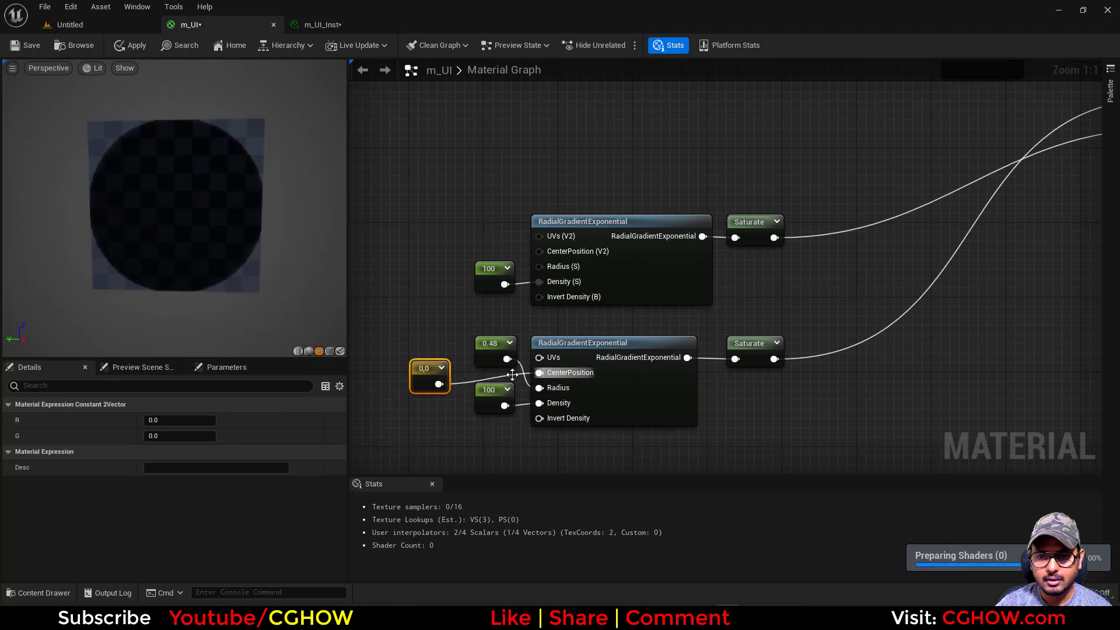
Set the centre-position vector's R and G values both to 0.5
click(187, 421)
text(.5)
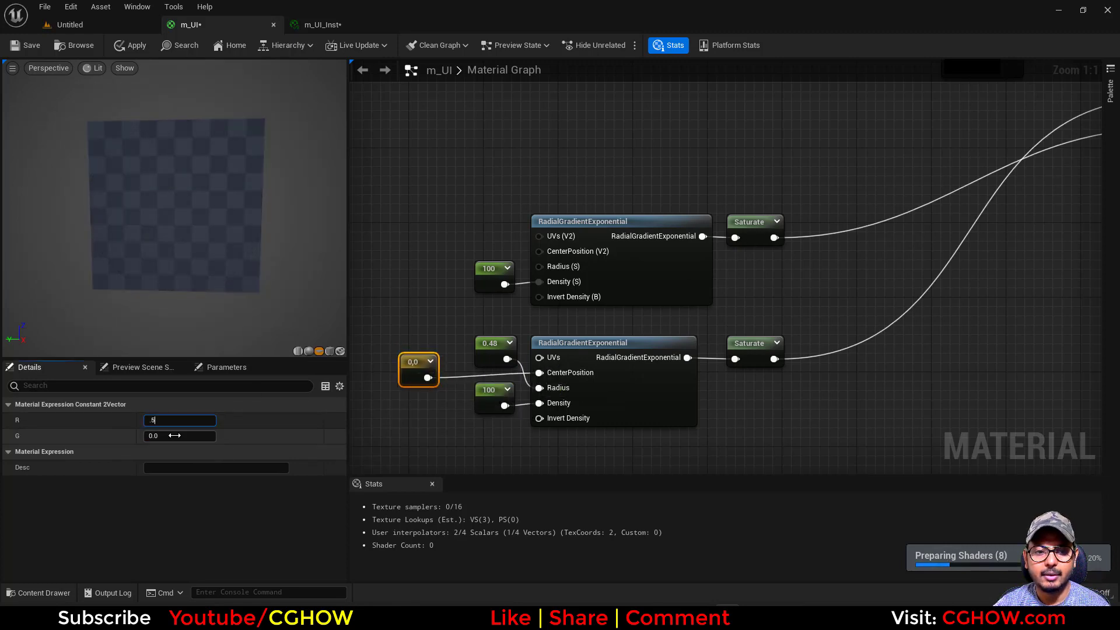
click(176, 436)
text(.5)
key(Return)
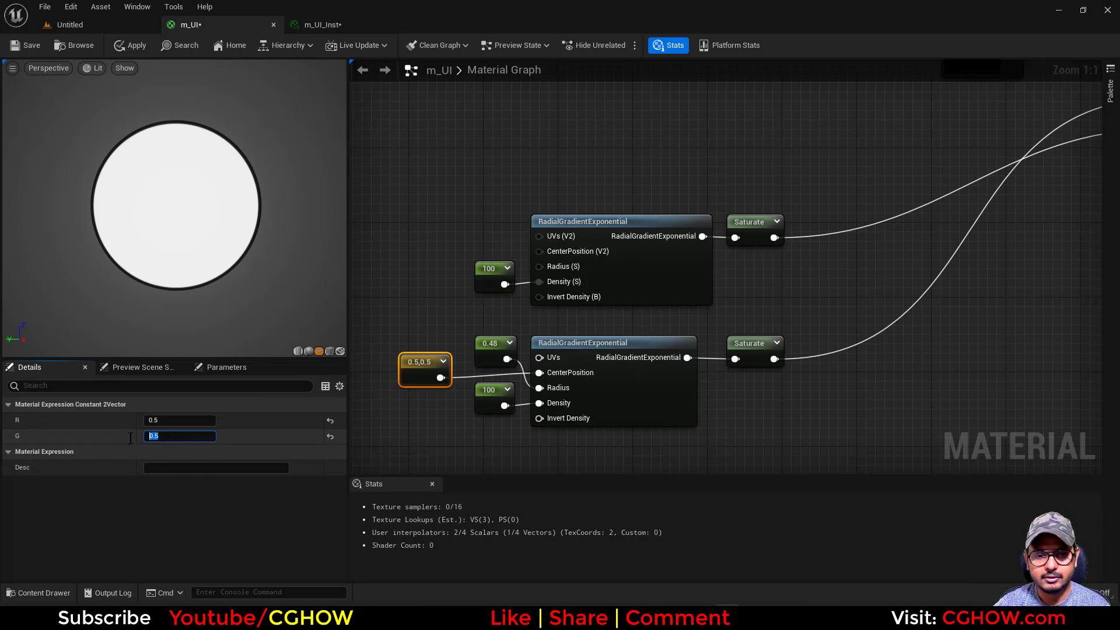
Shift the inner circle vertically, trying 0.4 and settling on 0.51 for the centre-position vector's G value
text(.4)
key(Return)
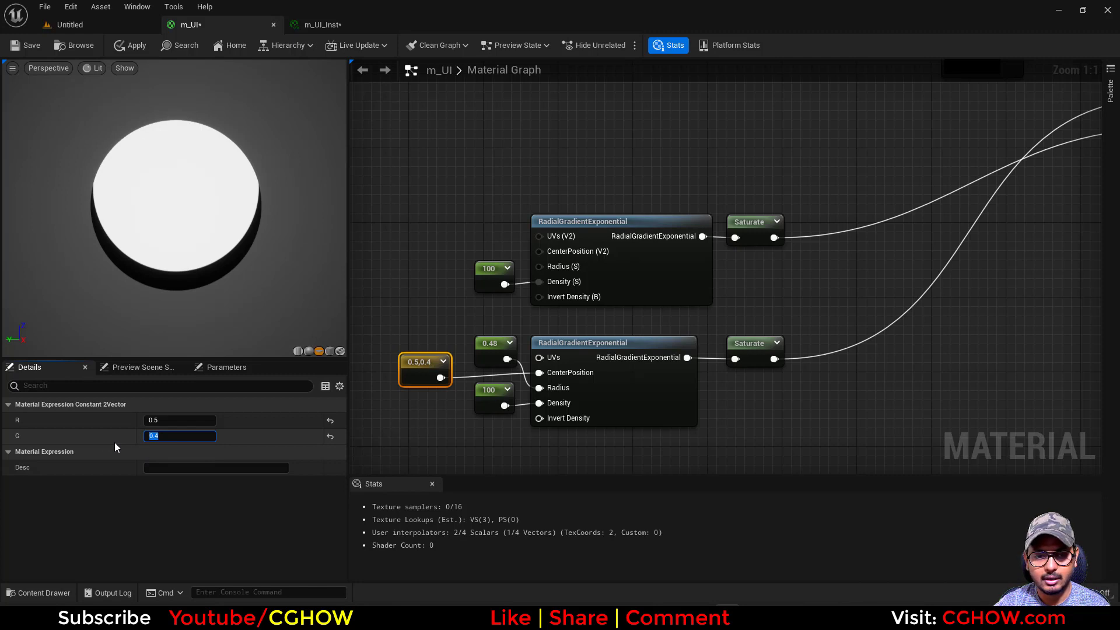
click(153, 439)
text(.5)
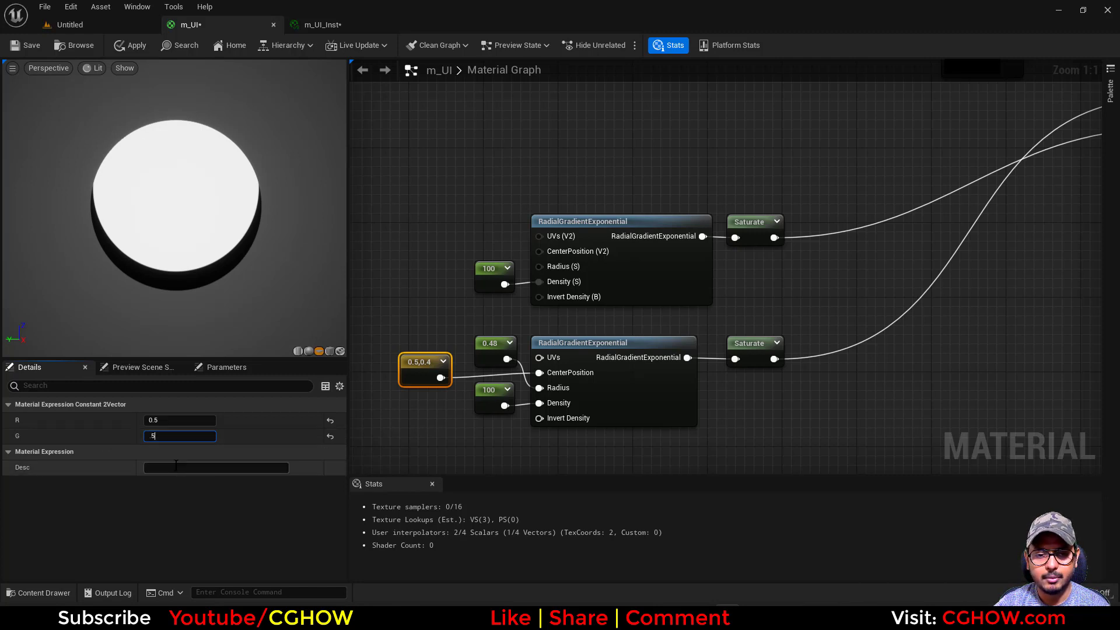
text(0)
key(BackSpace)
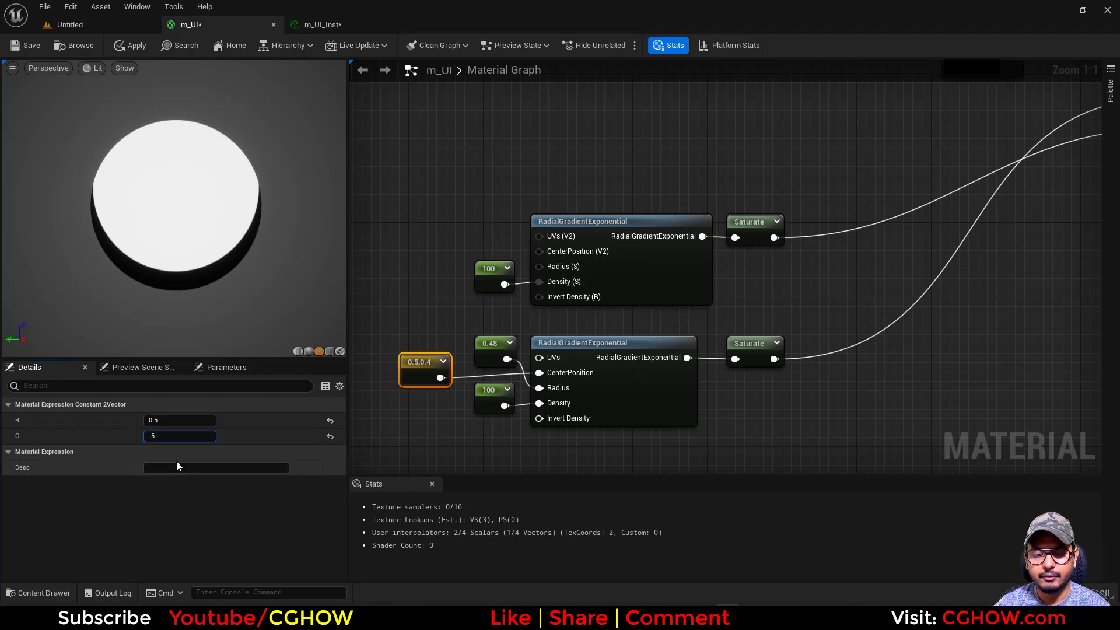
text(1)
key(Return)
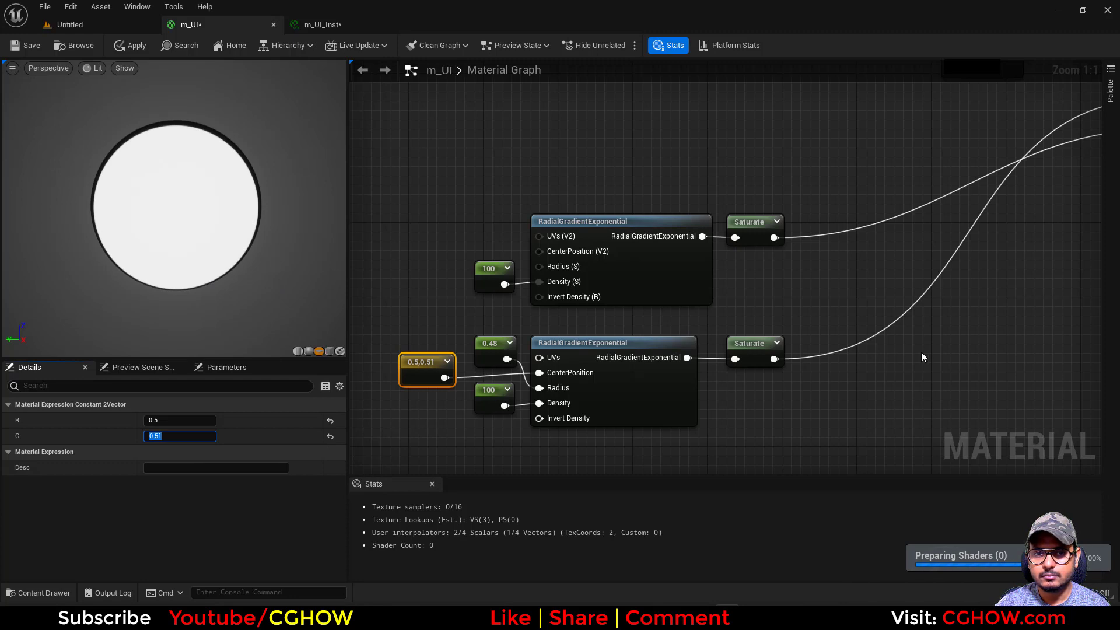
Add a Multiply node below the colour constant and connect the lower Saturate output to its A input
right_drag(922, 357, 855, 373)
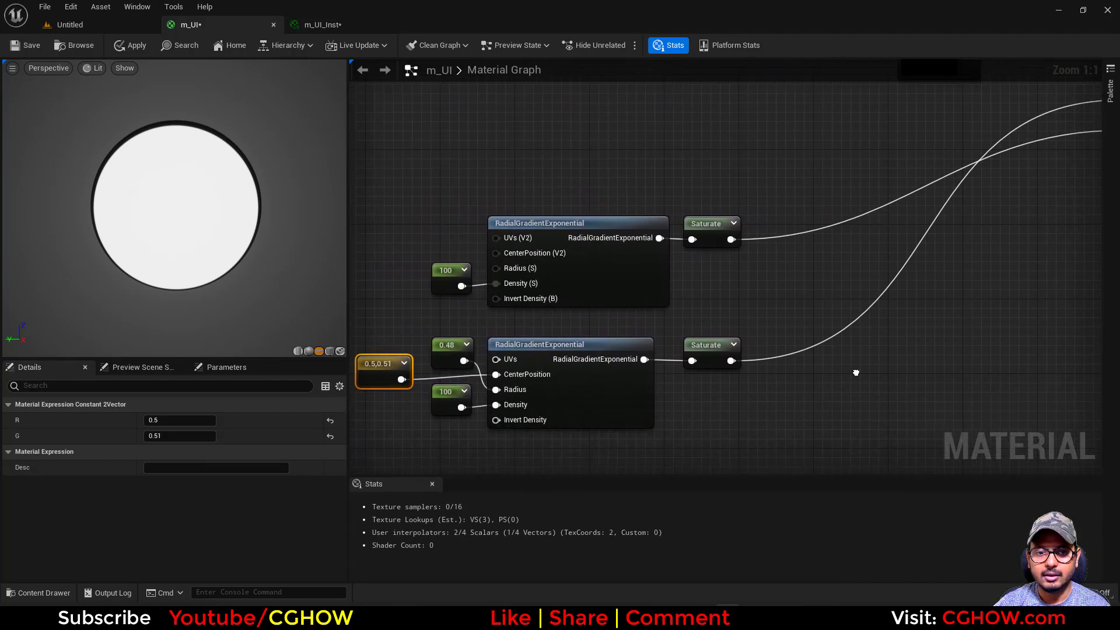
drag(717, 458, 482, 334)
right_drag(956, 227, 707, 331)
click(694, 207)
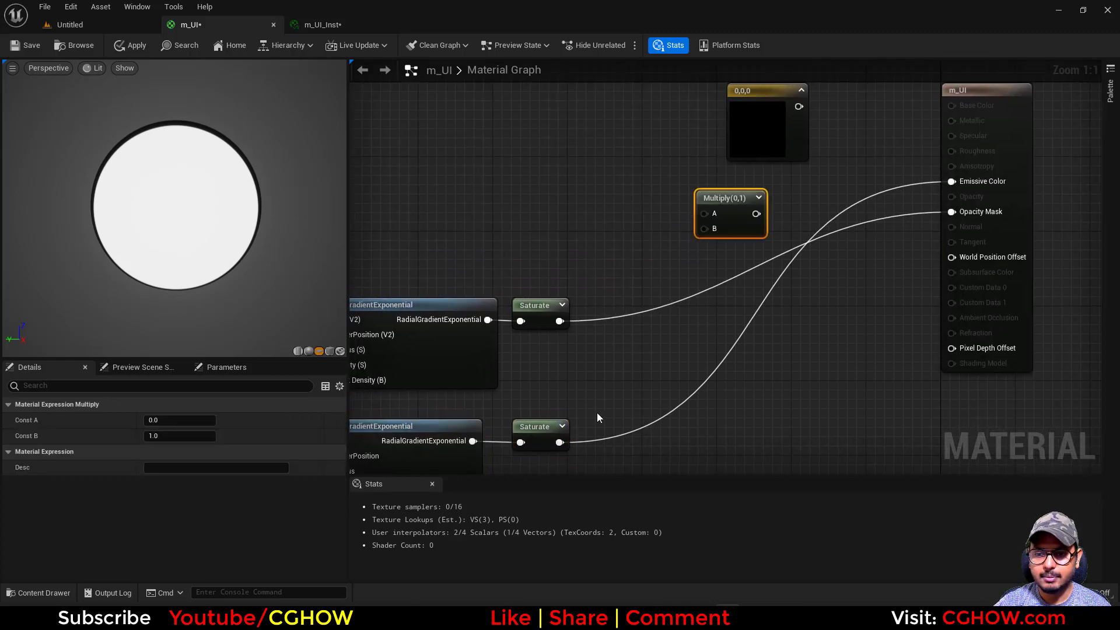
drag(559, 443, 704, 213)
right_drag(610, 201, 615, 229)
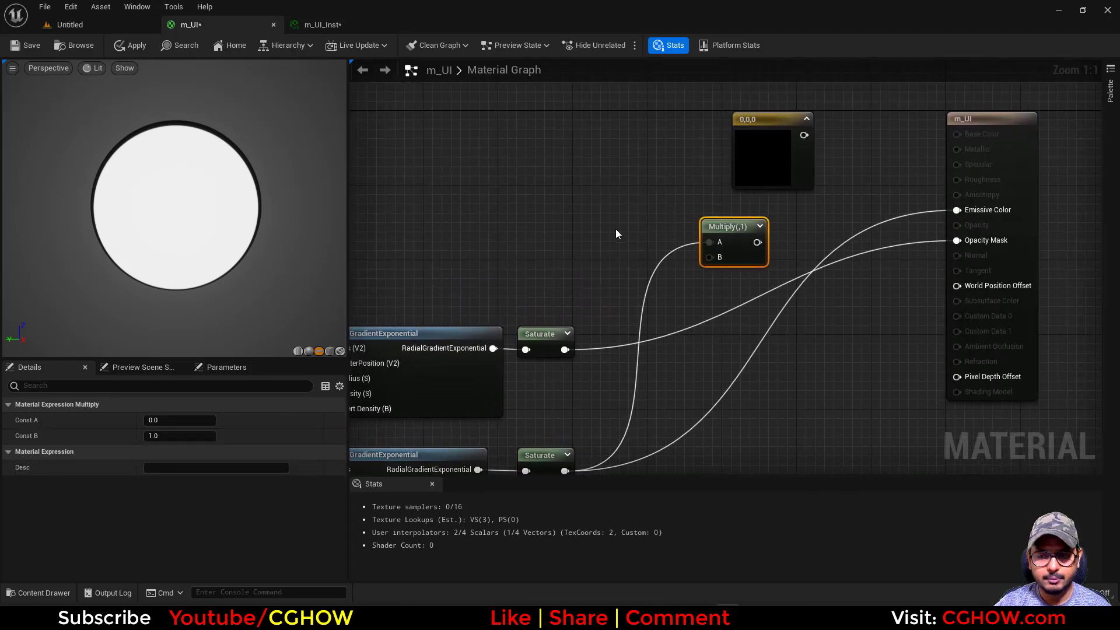
key(2)
click(566, 205)
key(Delete)
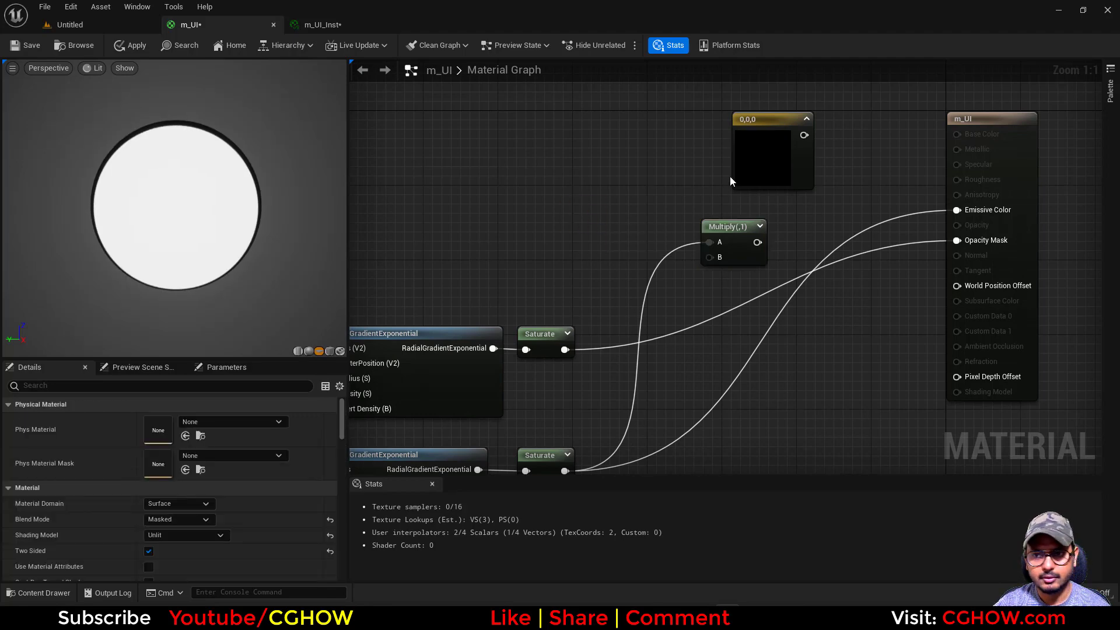
Multiply the lower gradient by the colour constant, set to blue (R 0.062988, G 0.084659, B 0.447917), and output the result to Emissive Color
drag(753, 157, 716, 257)
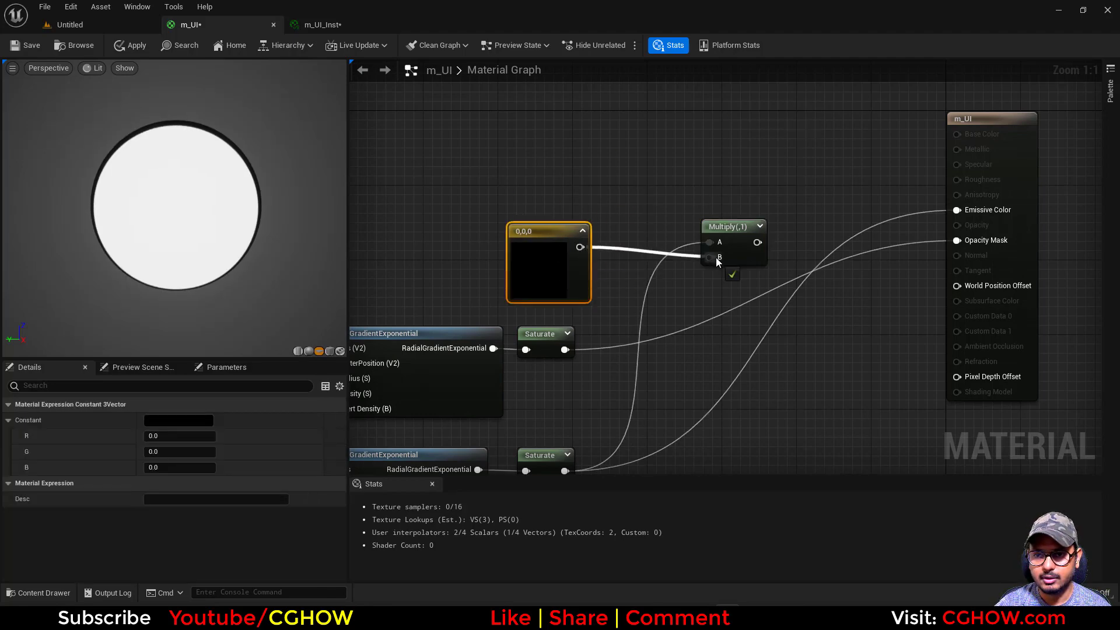
double_click(563, 257)
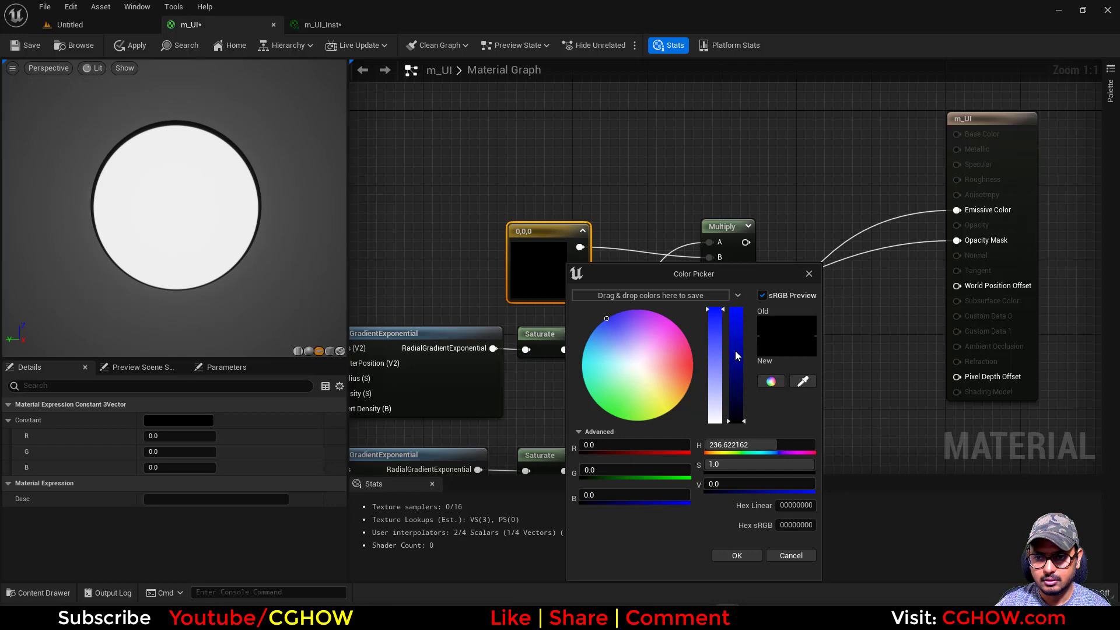
mouse_move(737, 373)
mouse_down()
mouse_move(737, 331)
mouse_move(715, 324)
mouse_move(734, 372)
mouse_up()
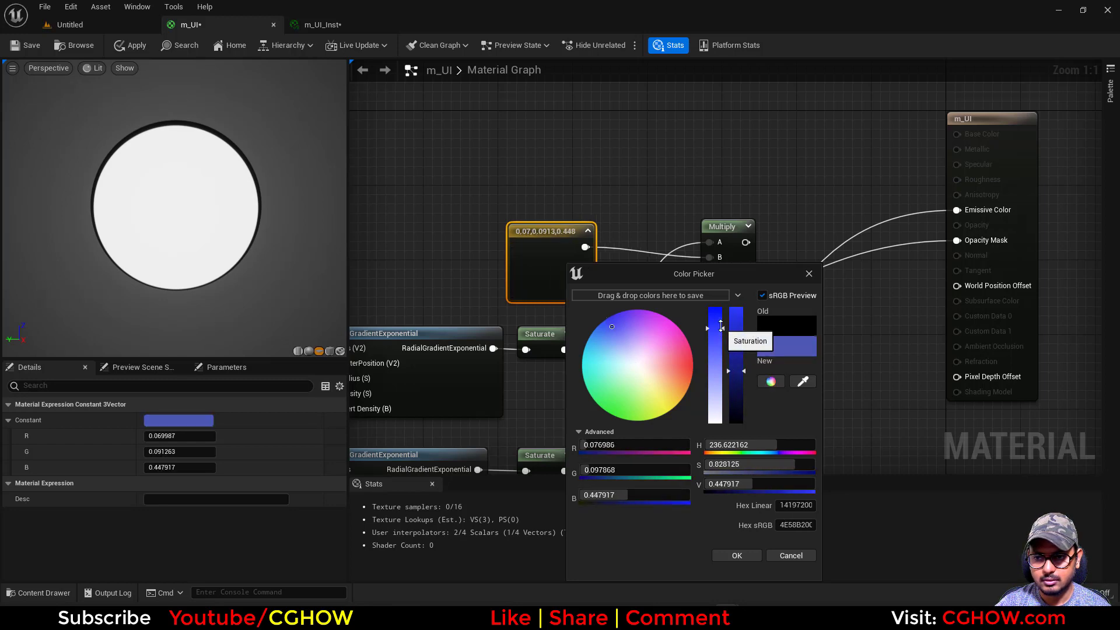
click(737, 556)
drag(746, 242, 957, 210)
Duplicate the lower gradient group with its centre, radius and density constants and Saturate node, placing the copy below
scroll(960, 212, down, 2)
right_drag(658, 472, 743, 346)
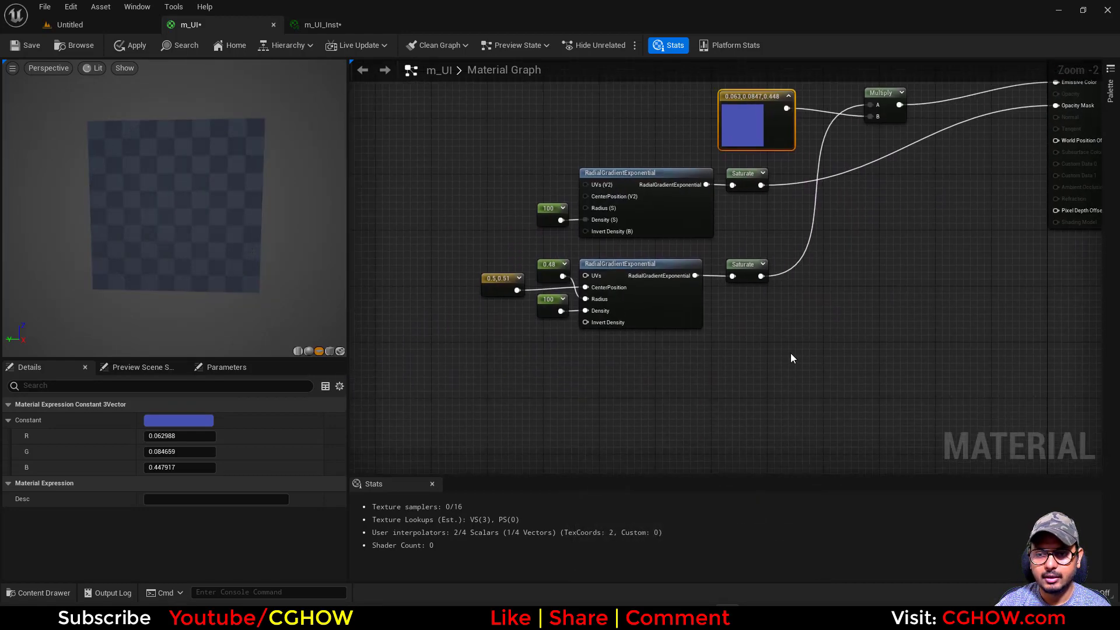
drag(790, 353, 500, 272)
key(ctrl+d)
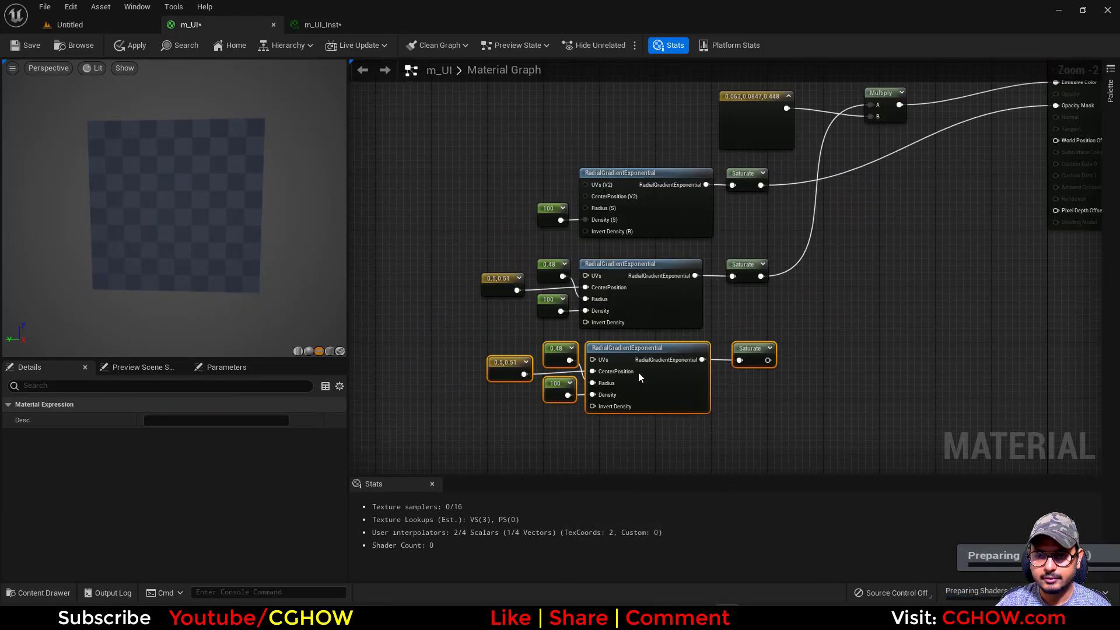
scroll(626, 399, up, 2)
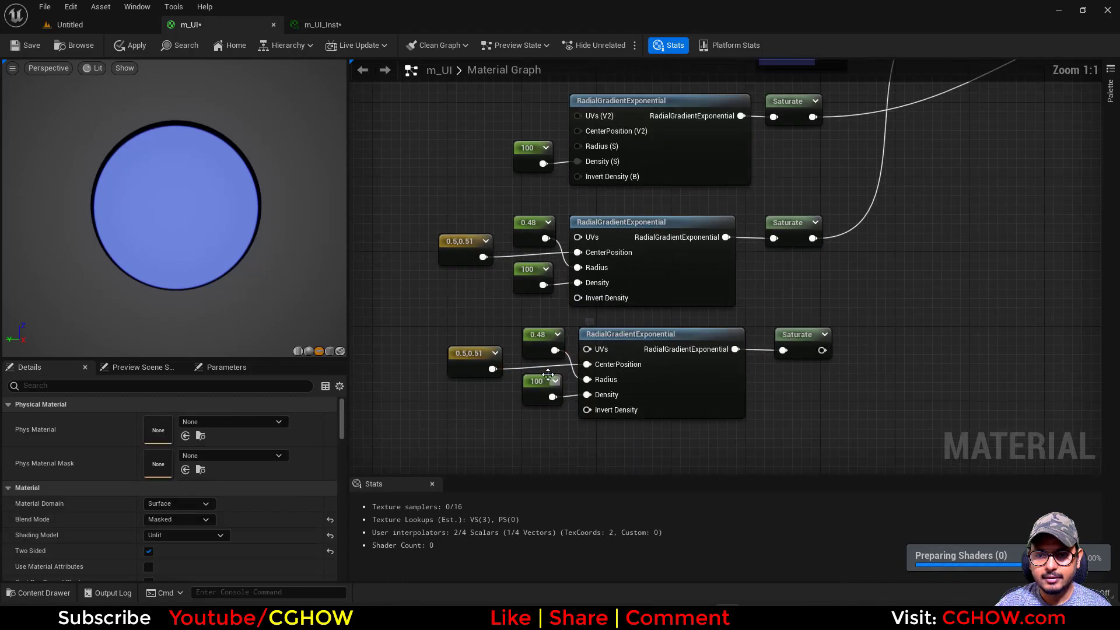
Set the copied gradient's radius to 0.46 and connect its Saturate output to the B input of a new Multiply node
click(540, 345)
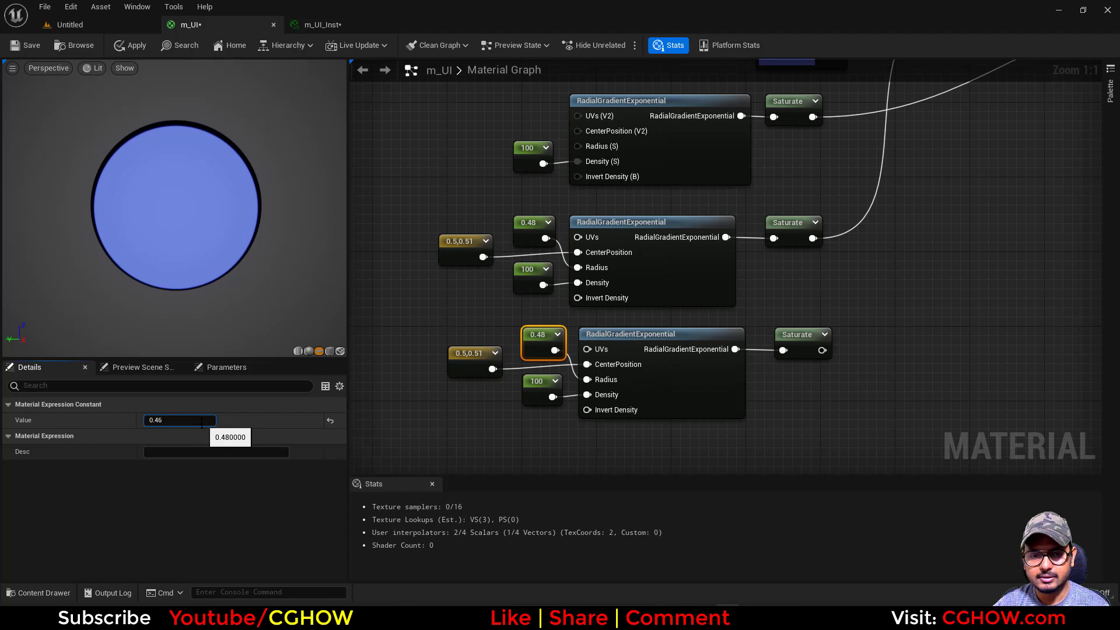
key(Return)
right_drag(770, 383, 635, 462)
scroll(724, 389, down, 1)
right_drag(736, 378, 687, 393)
scroll(688, 397, down, 1)
click(691, 399)
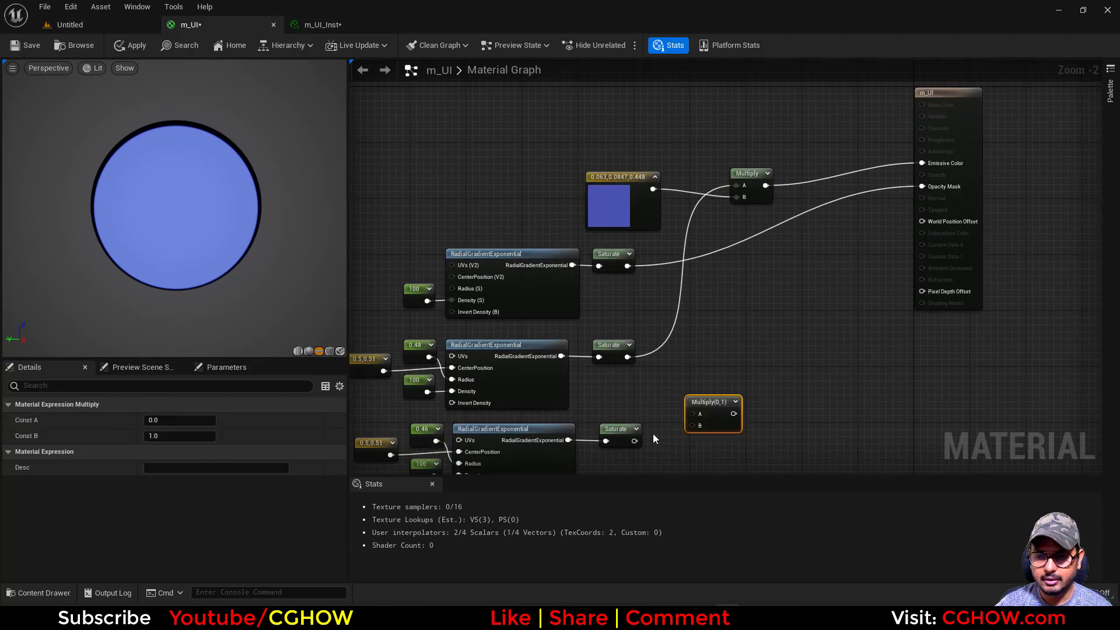
drag(634, 440, 768, 422)
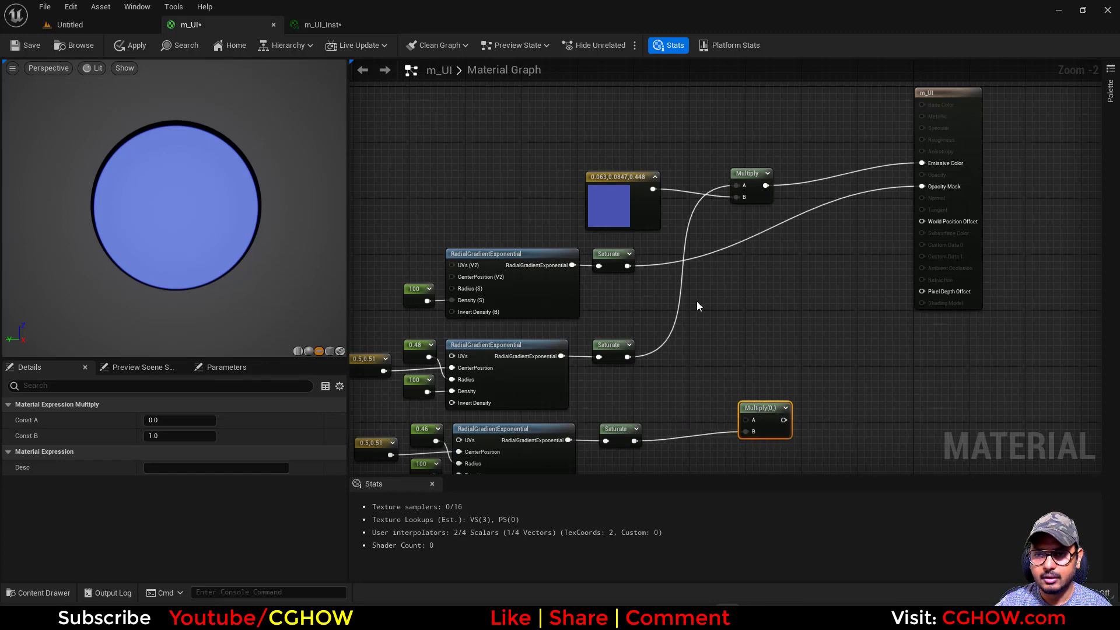
Add another Multiply node beside it, feed the blue colour constant into A, and set Const B to 0.6
click(670, 391)
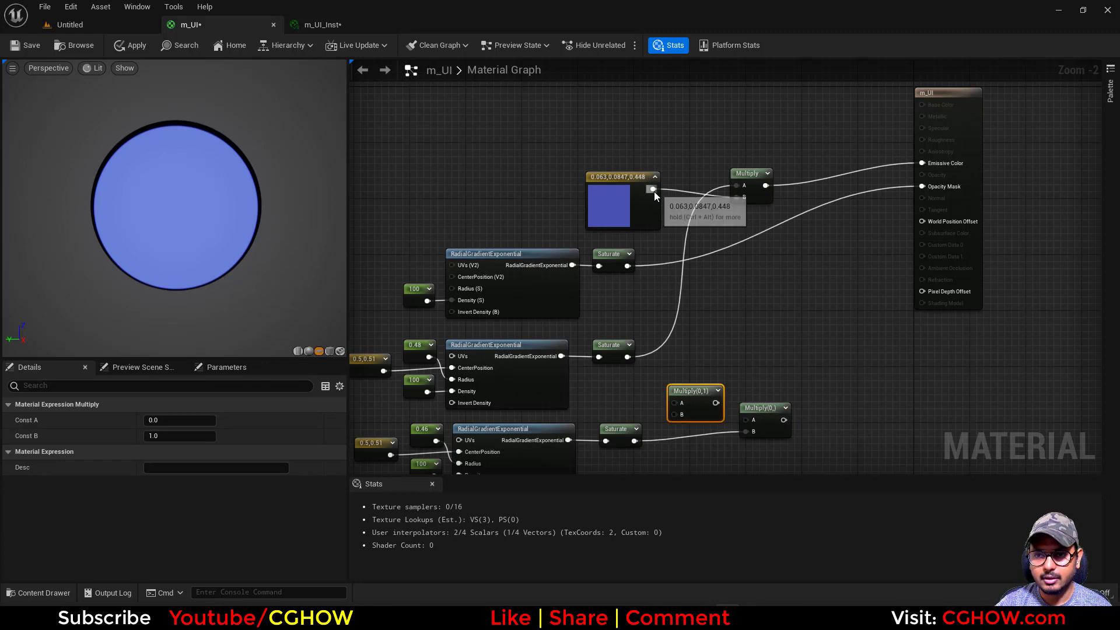
drag(653, 189, 674, 401)
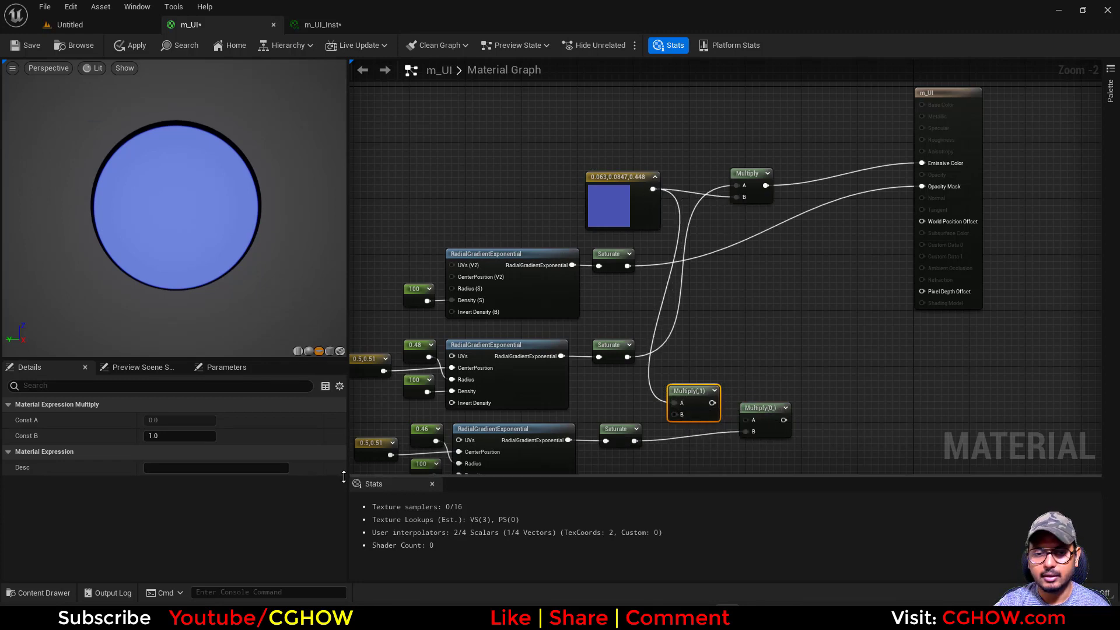
click(181, 436)
text(.)
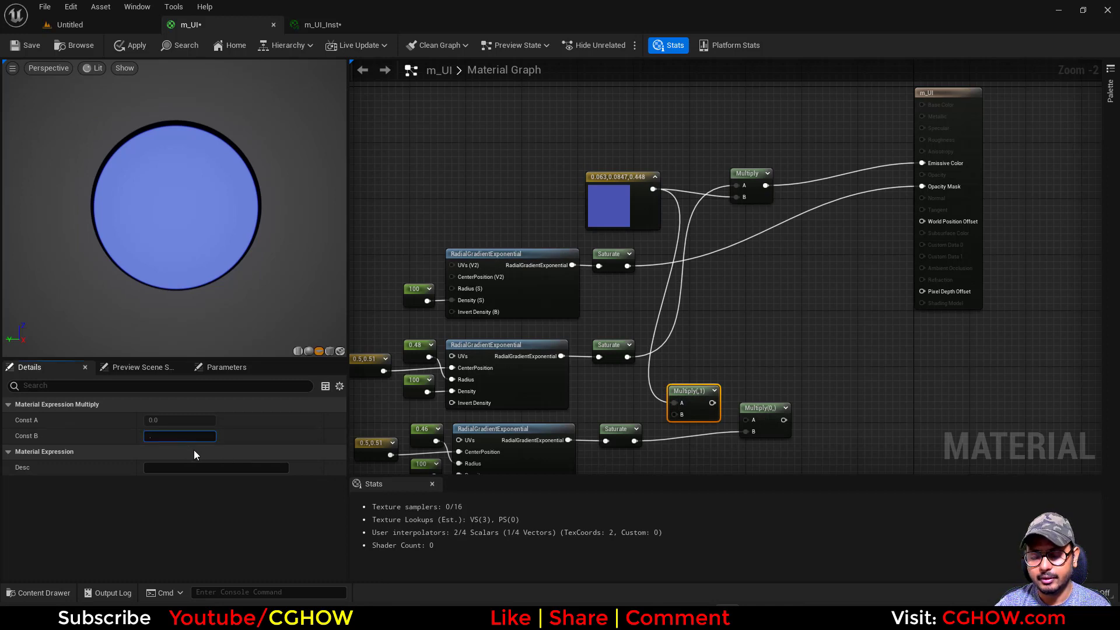
text(6)
Multiply the lowest gradient by the darkened blue, and combine both coloured gradients with an Add node feeding Emissive Color
drag(718, 402, 940, 169)
click(796, 336)
key(a)
click(807, 152)
right_drag(852, 294, 888, 246)
scroll(888, 246, down, 1)
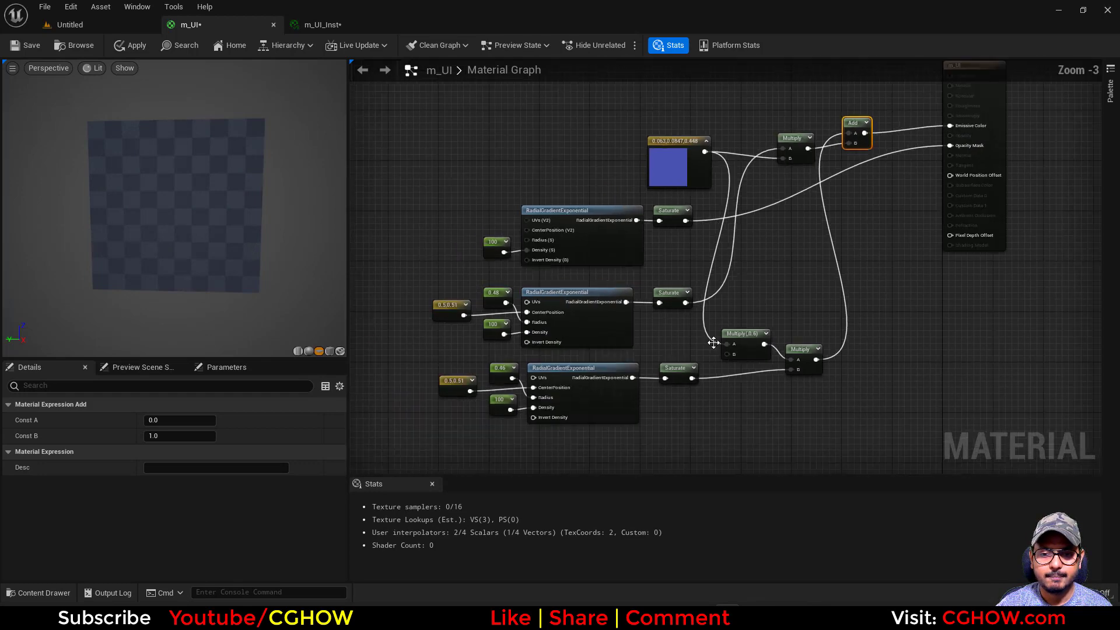
scroll(530, 444, up, 1)
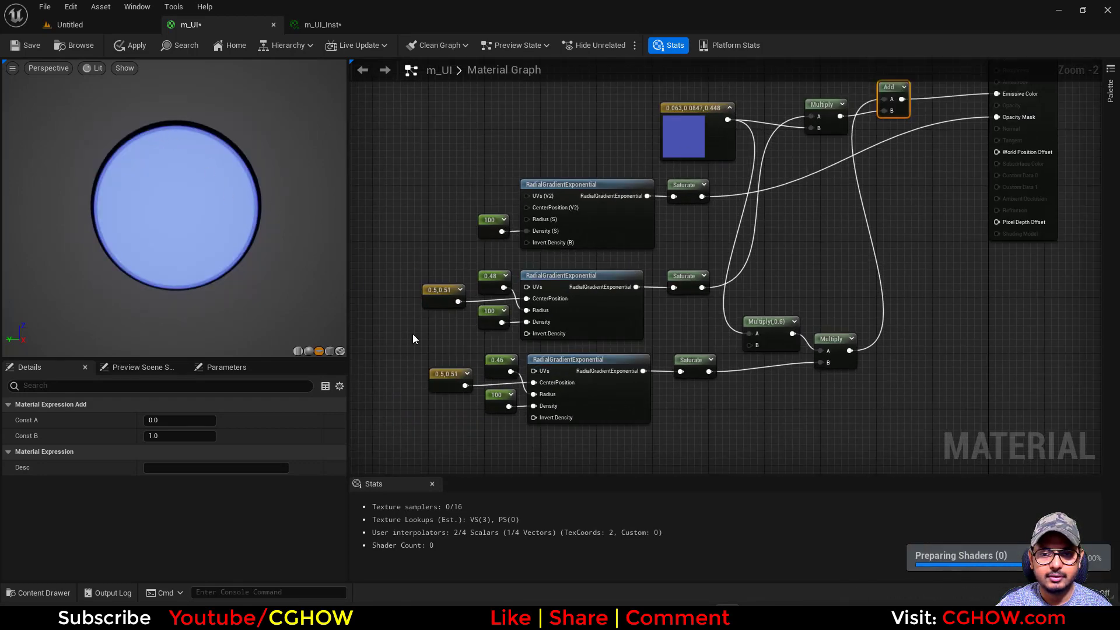
Set the lowest gradient's radius constant to 0.45
click(490, 357)
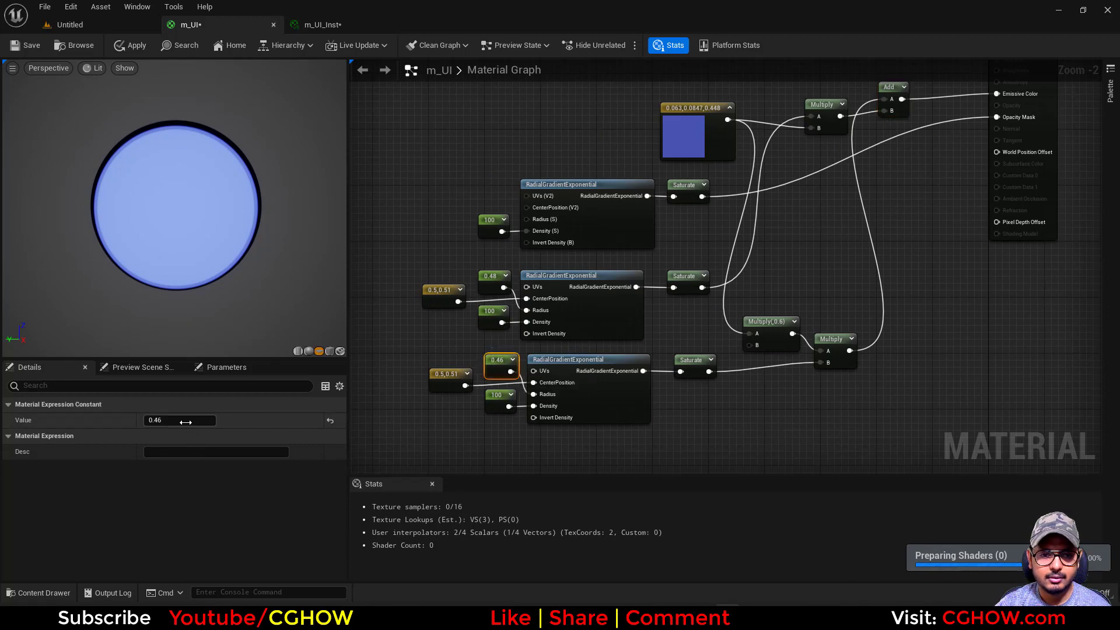
click(203, 420)
text(0.45)
key(Return)
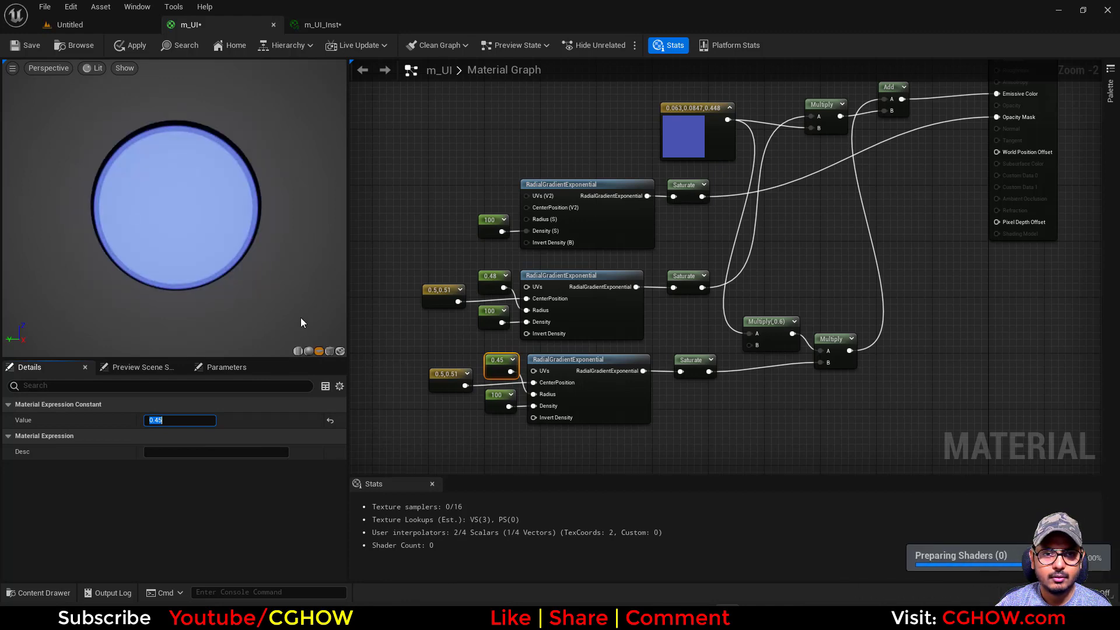
mouse_move(247, 289)
mouse_down()
mouse_move(286, 280)
mouse_move(228, 286)
mouse_move(242, 289)
mouse_up()
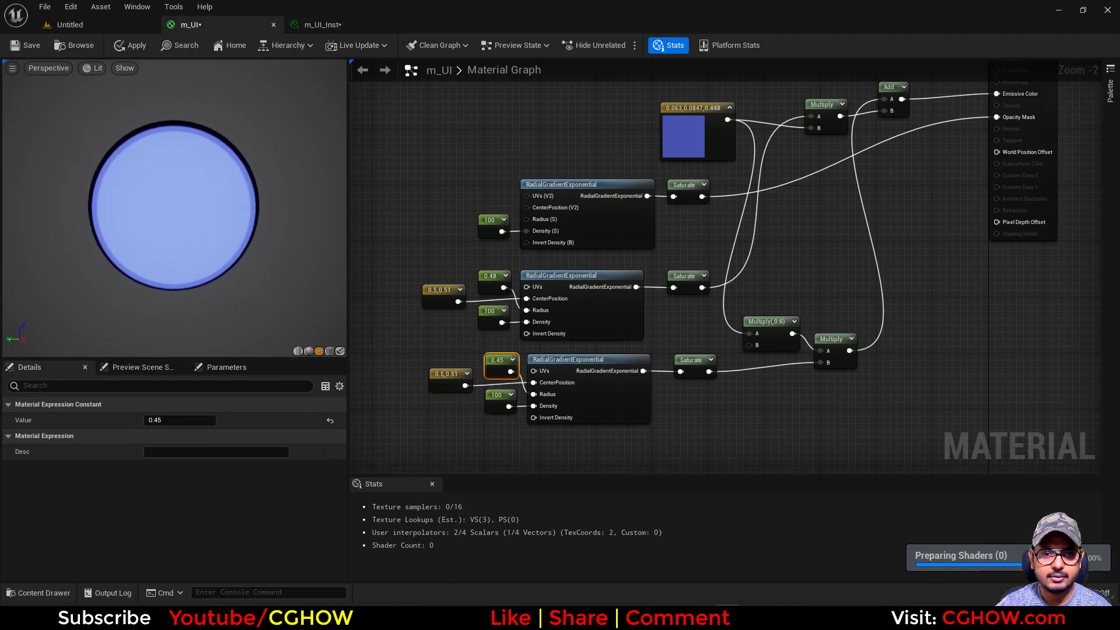
Move the material output node farther from the graph, delete the Add node and place a Lerp node in the freed space
right_drag(764, 365, 649, 418)
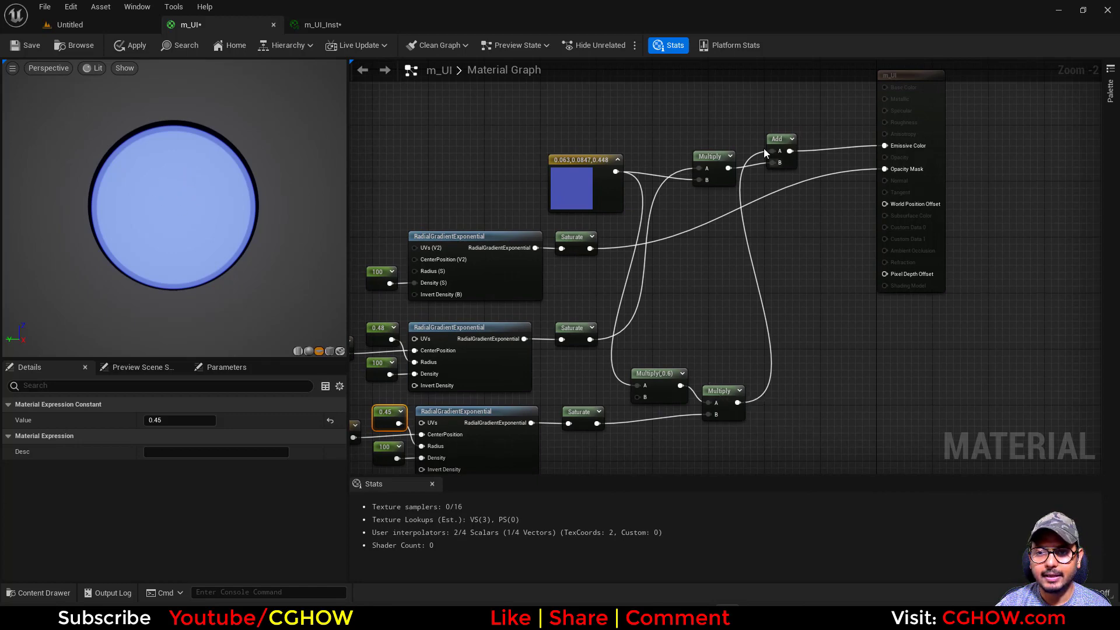
right_drag(797, 270, 731, 346)
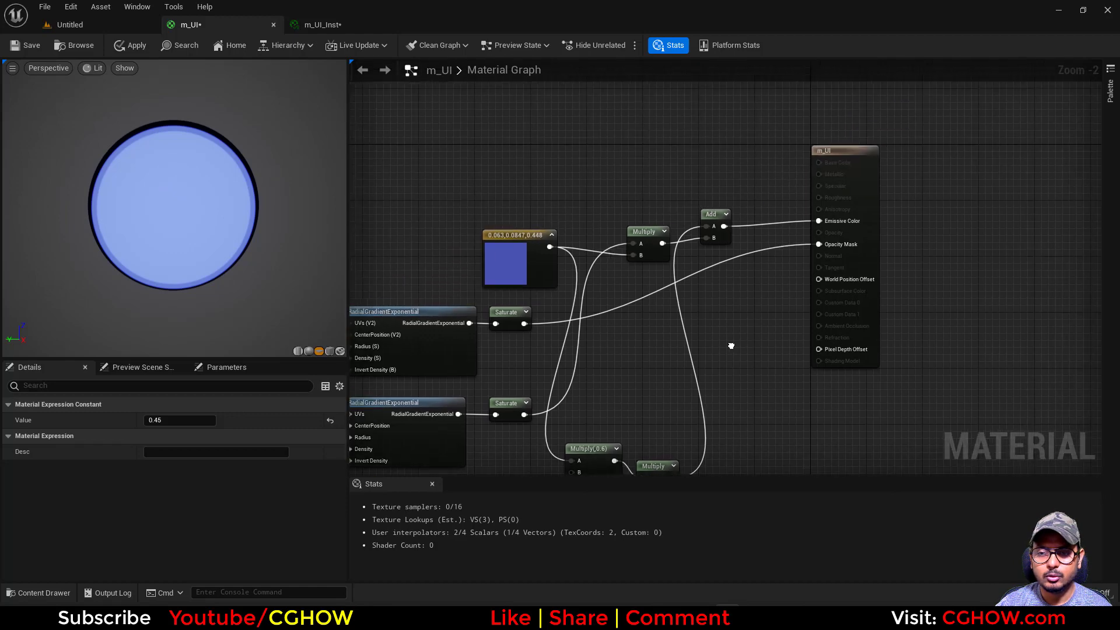
drag(872, 188, 935, 190)
right_drag(775, 285, 794, 232)
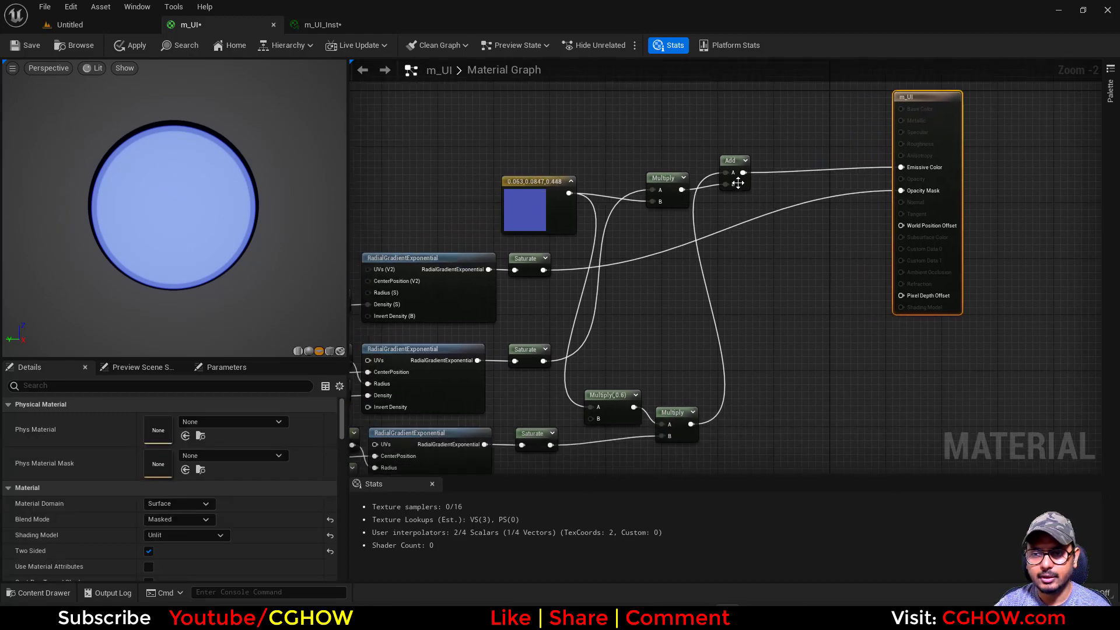
click(739, 182)
key(Delete)
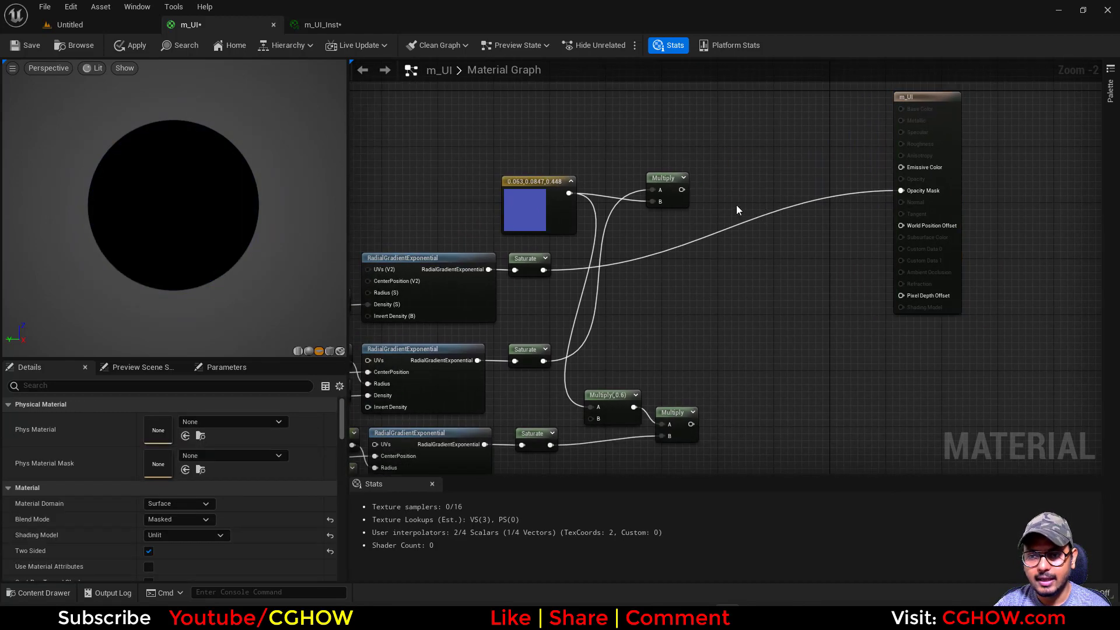
click(730, 122)
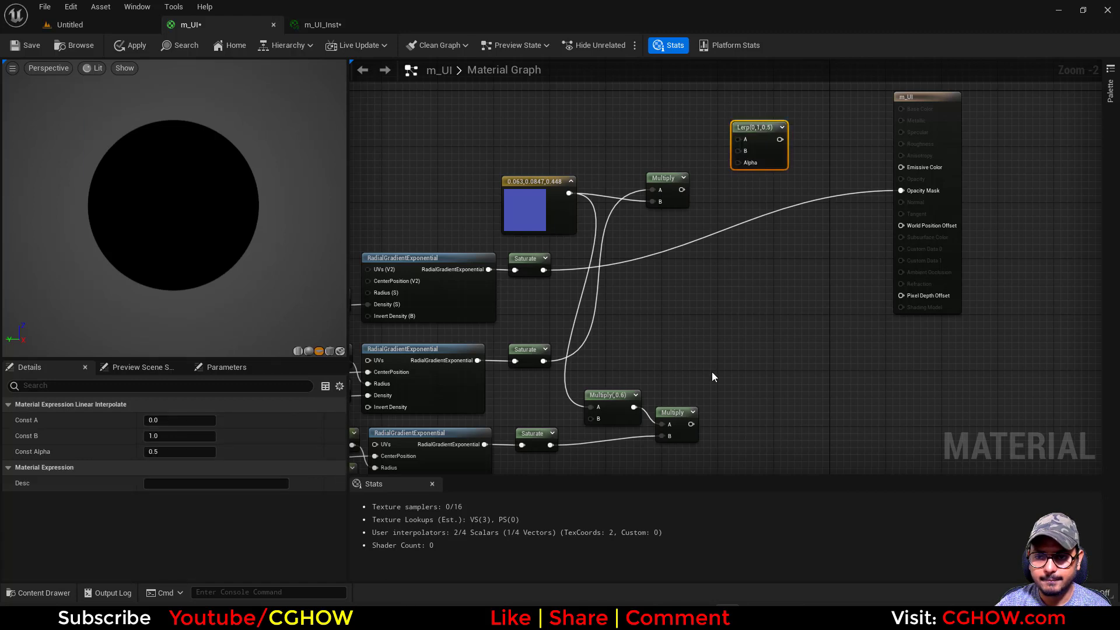
Delete the blue colour constant, the upper Multiply node and the Multiply node with the 0.6 factor
right_drag(603, 260, 657, 243)
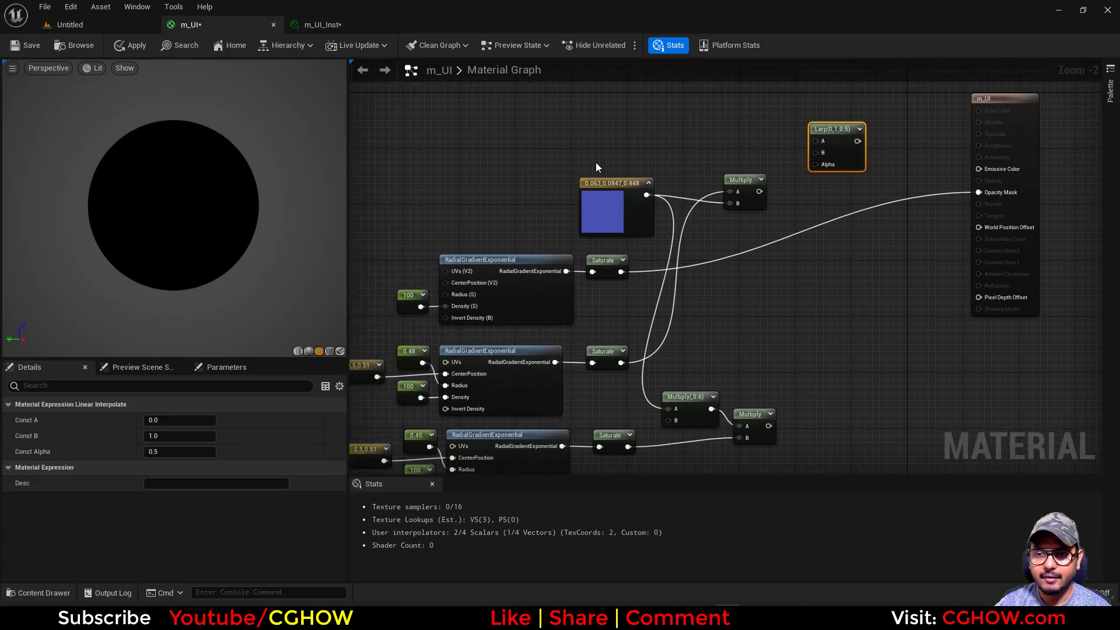
drag(596, 163, 733, 194)
key(Delete)
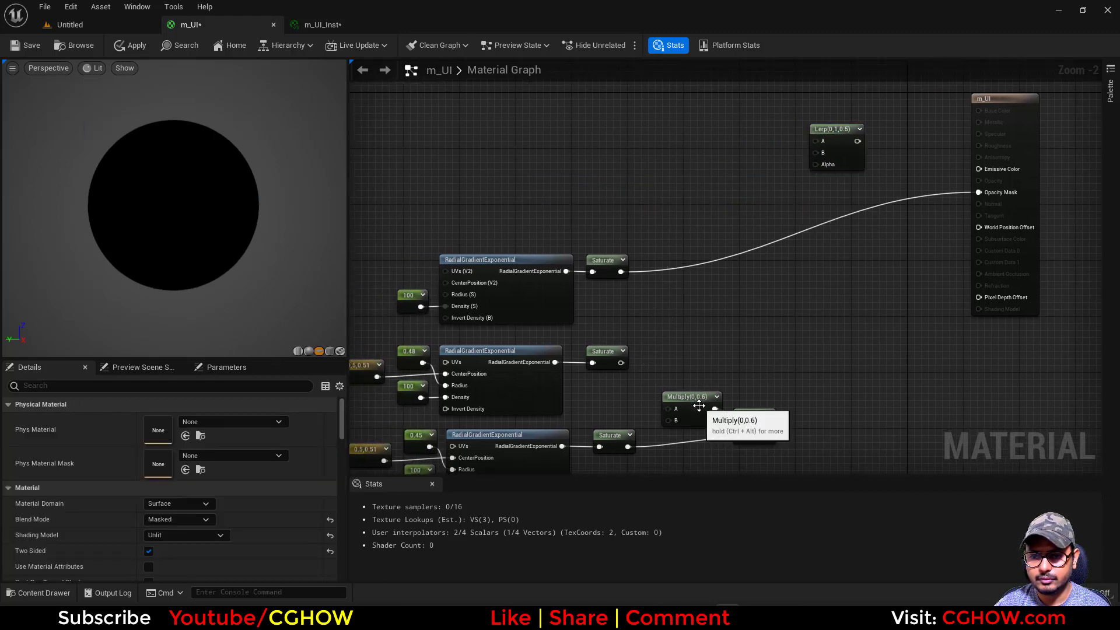
click(692, 398)
key(Delete)
Connect the lowest gradient's Saturate output to the Lerp's Alpha input and delete the leftover Multiply node
right_drag(531, 407, 584, 363)
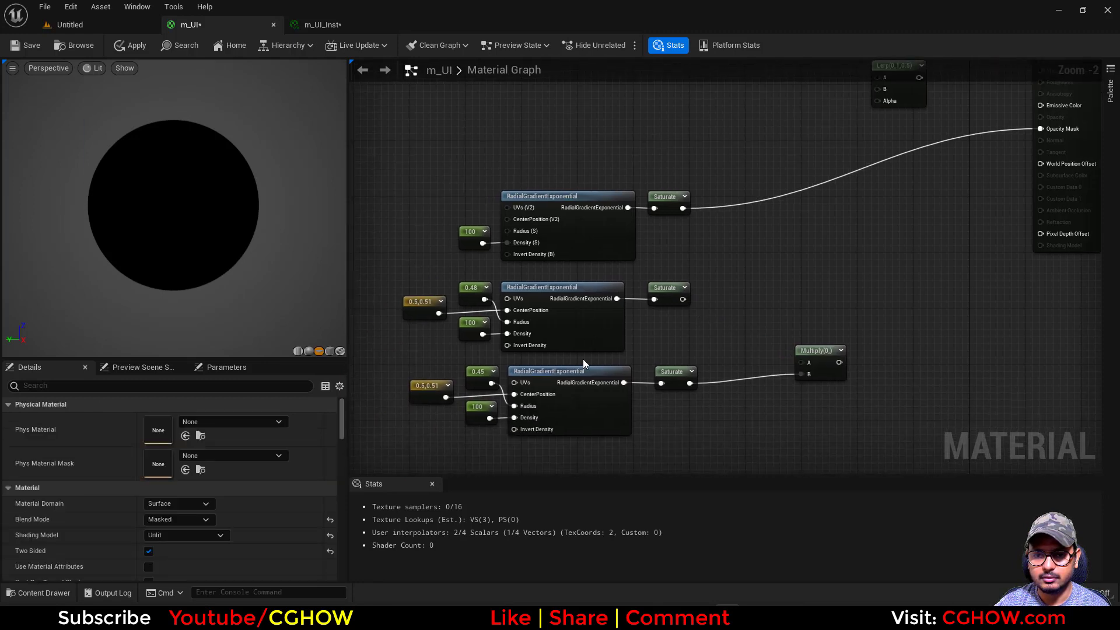
drag(399, 307, 646, 437)
right_drag(646, 436, 440, 482)
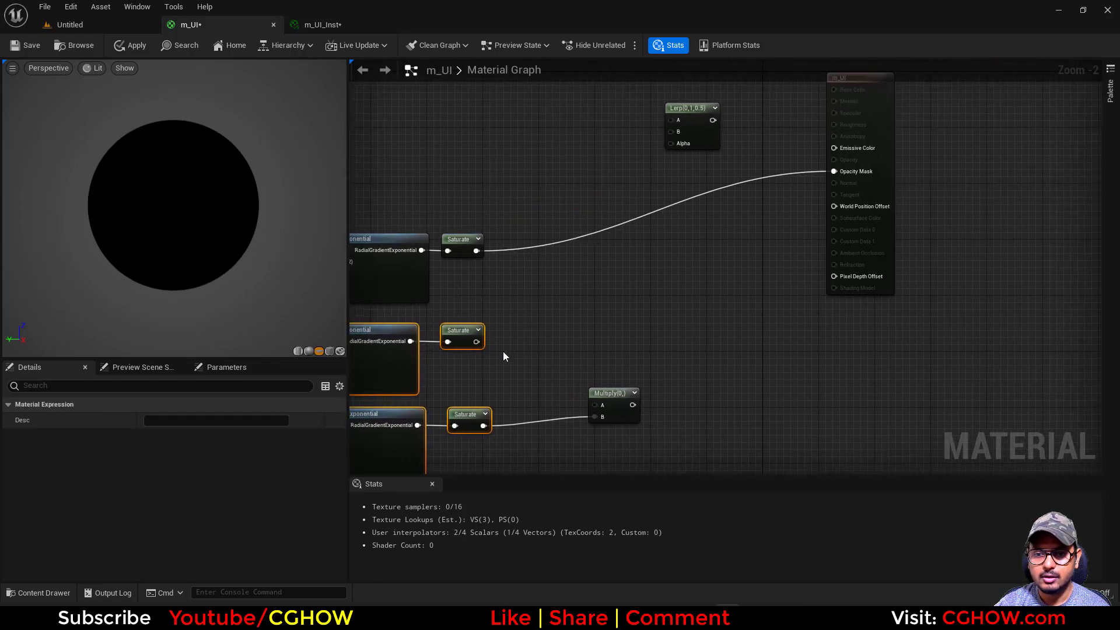
right_drag(545, 341, 566, 356)
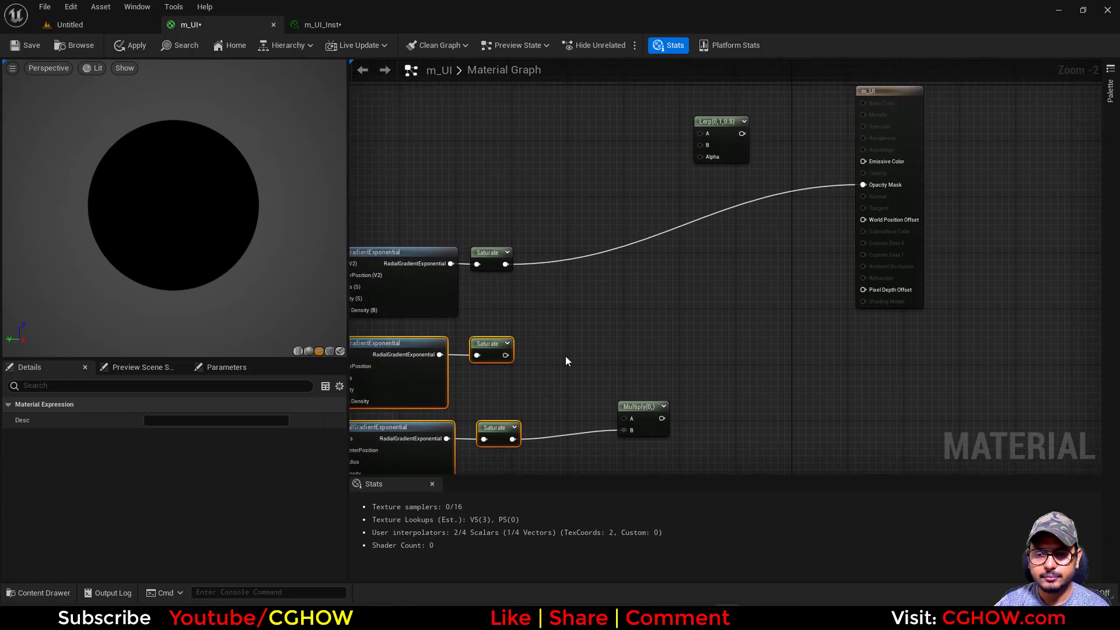
drag(663, 418, 745, 353)
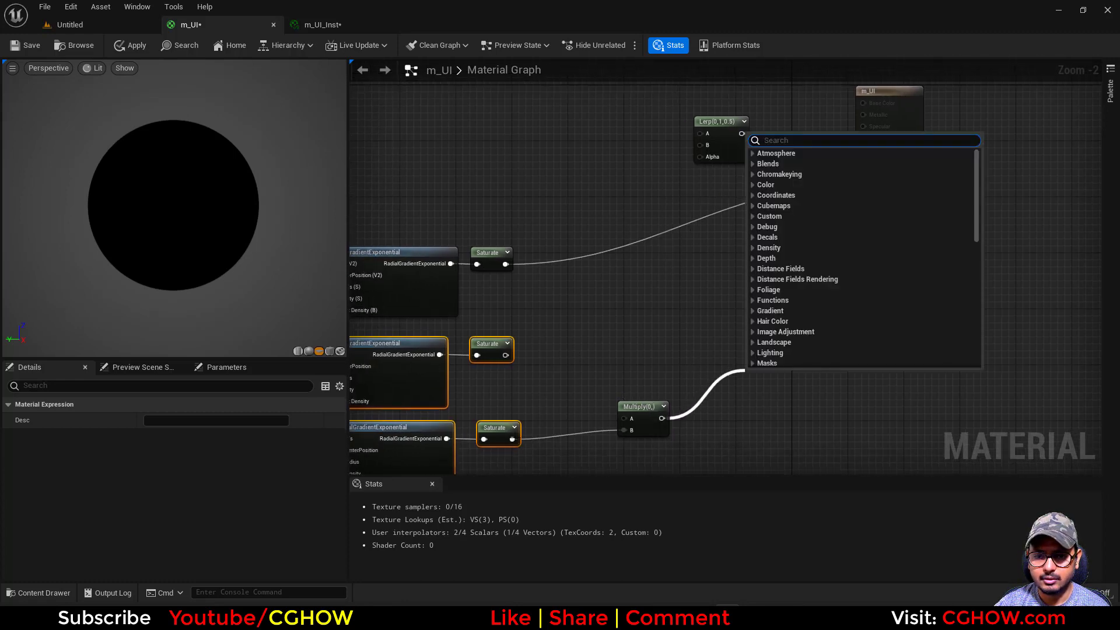
drag(512, 439, 705, 156)
click(648, 415)
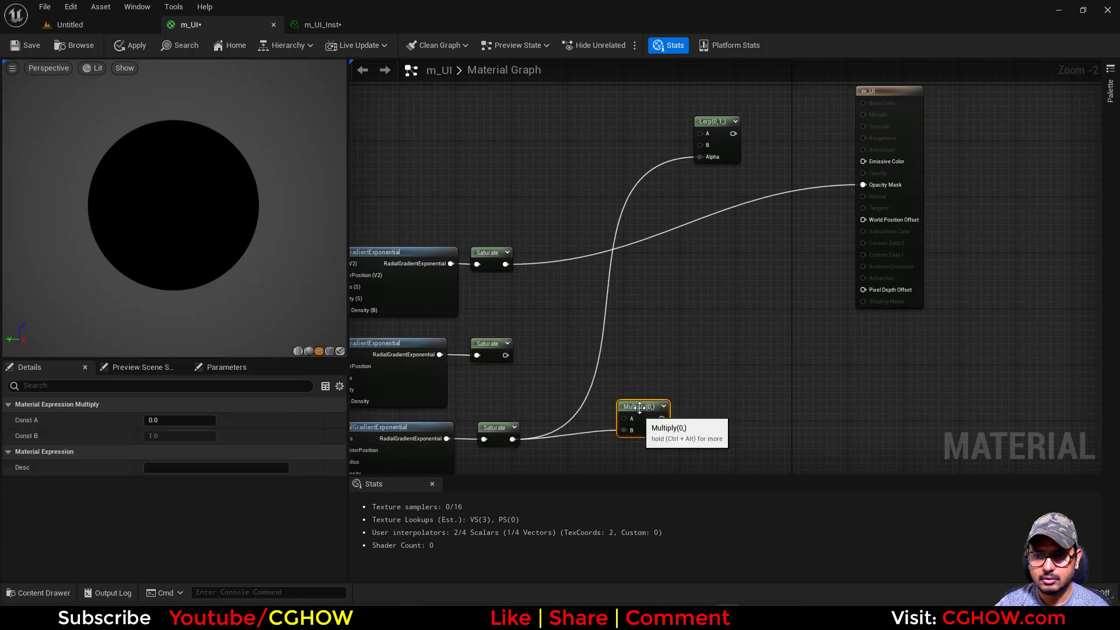
key(Delete)
Reposition the Lerp node and add two Constant3Vector colour nodes beside its inputs
right_drag(660, 290, 677, 325)
drag(704, 256, 672, 309)
right_drag(672, 309, 678, 207)
drag(678, 211, 668, 180)
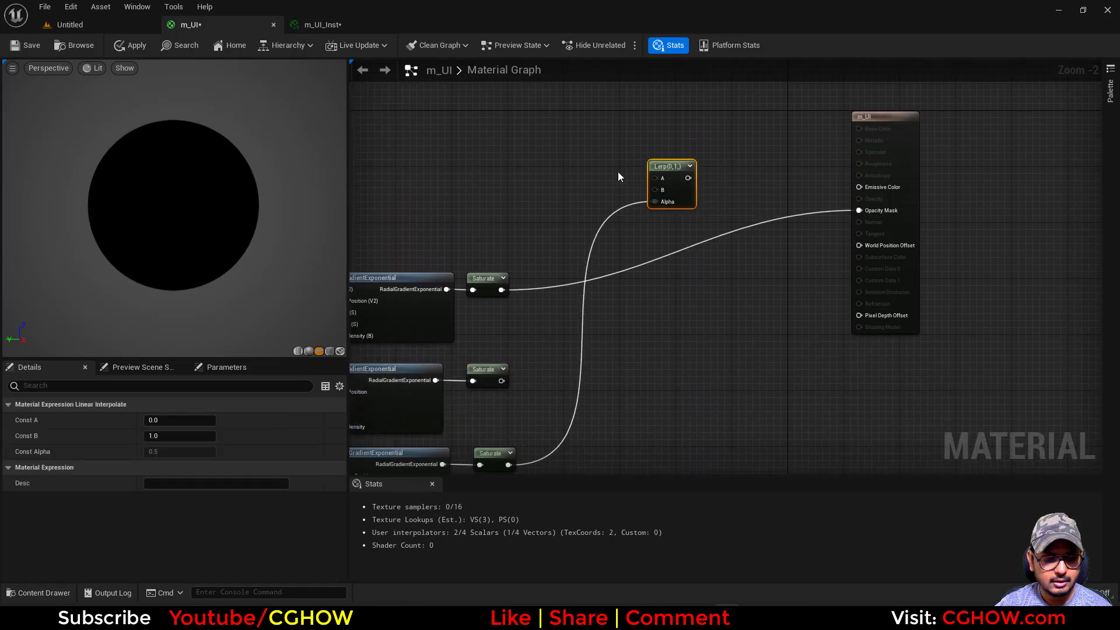
click(601, 164)
key(3)
click(539, 123)
key(3)
click(519, 203)
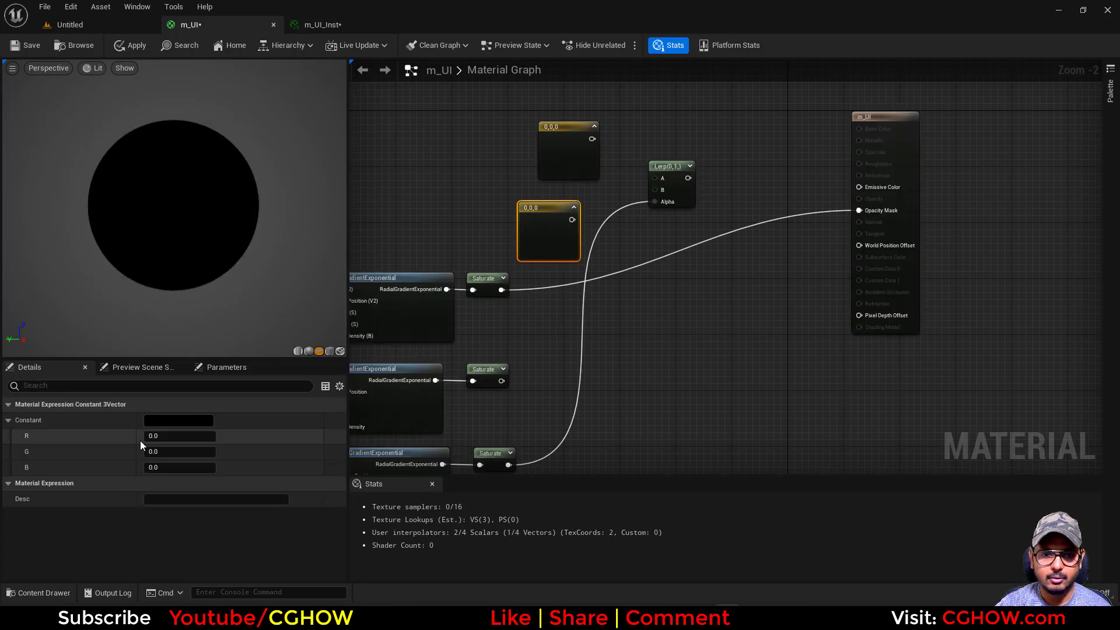
Set the lower colour constant to red with R 1 and the upper one to green with G 1
click(180, 436)
text(1)
key(Return)
click(563, 153)
click(180, 452)
text(1)
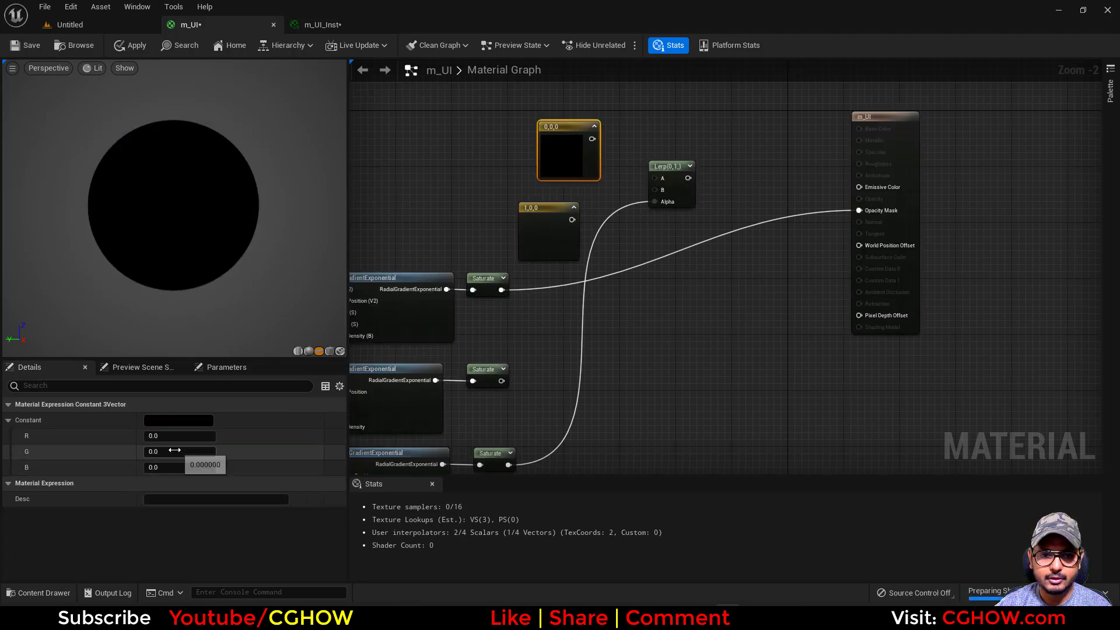
key(Return)
Connect green to the Lerp's A input and red to B, and output the Lerp to Emissive Color
drag(592, 139, 653, 177)
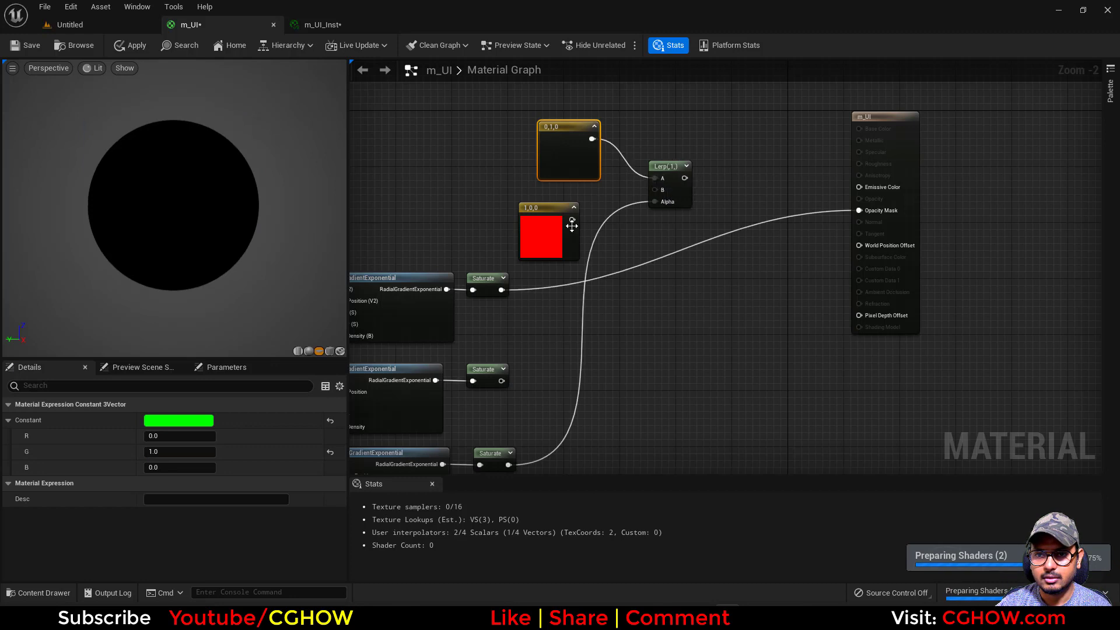
drag(572, 219, 861, 188)
click(687, 202)
drag(688, 202, 701, 209)
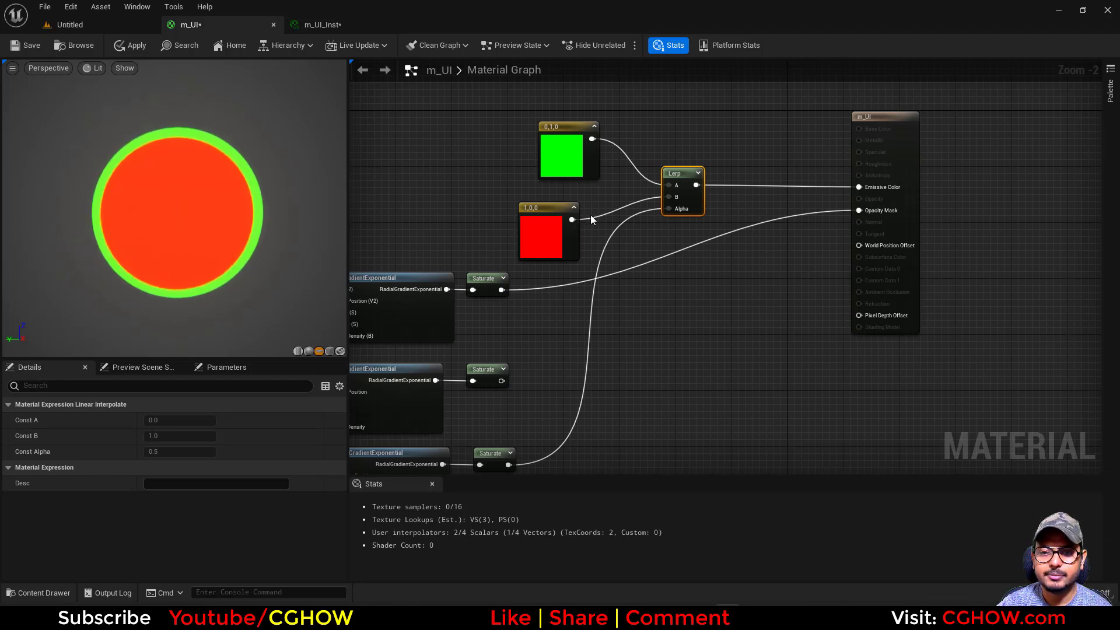
Delete the green colour constant feeding the Lerp's A input
right_drag(385, 467, 479, 368)
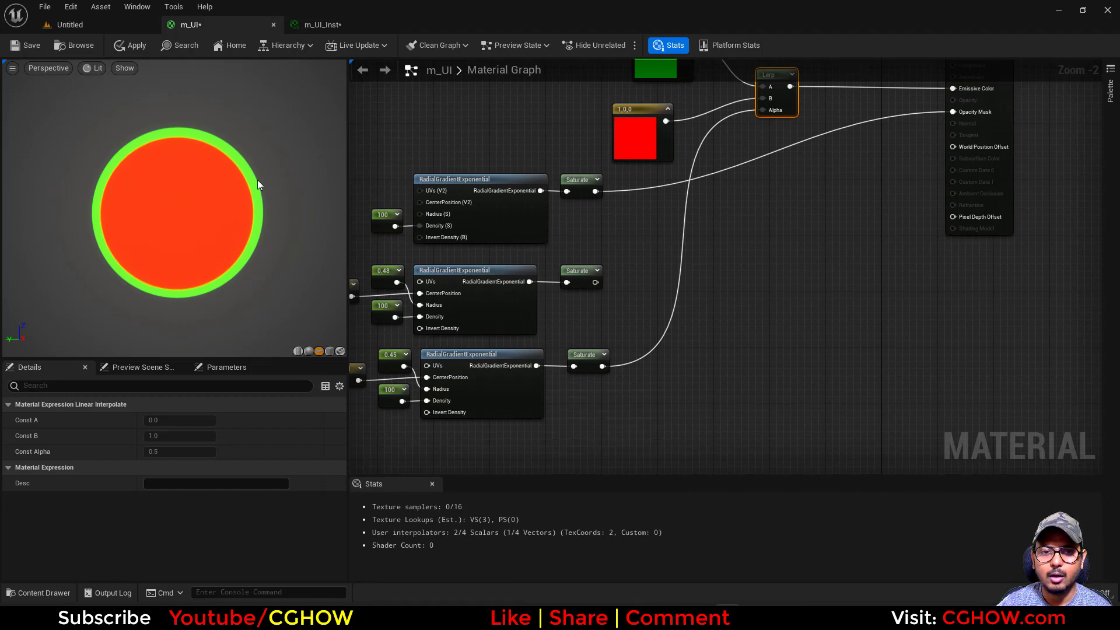
right_drag(421, 241, 457, 289)
drag(645, 219, 399, 286)
right_drag(380, 207, 349, 289)
drag(652, 181, 641, 165)
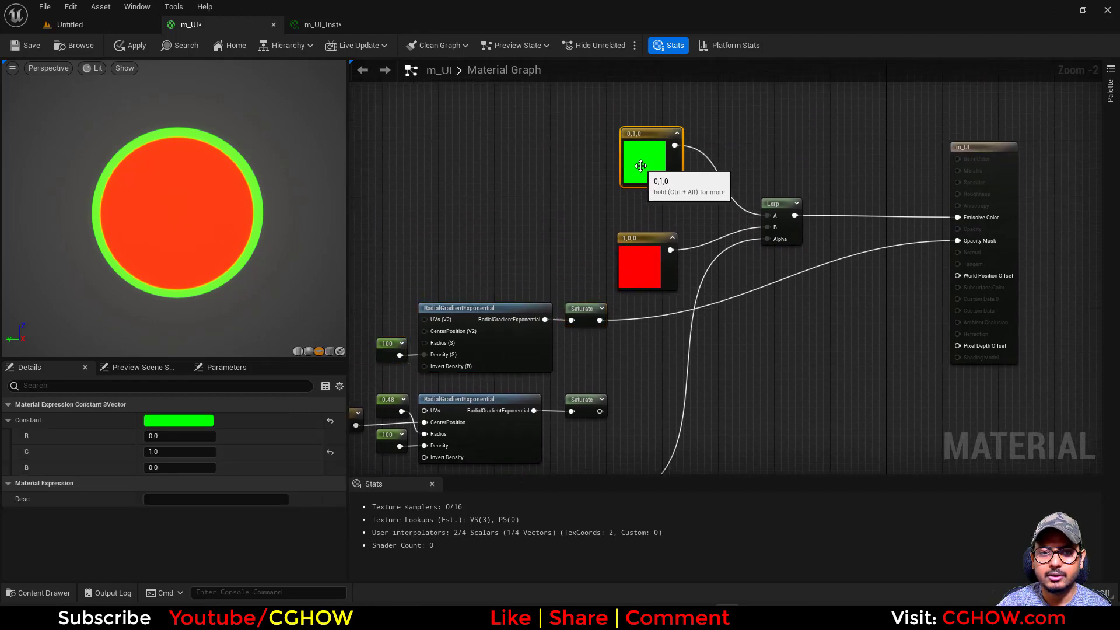
key(Delete)
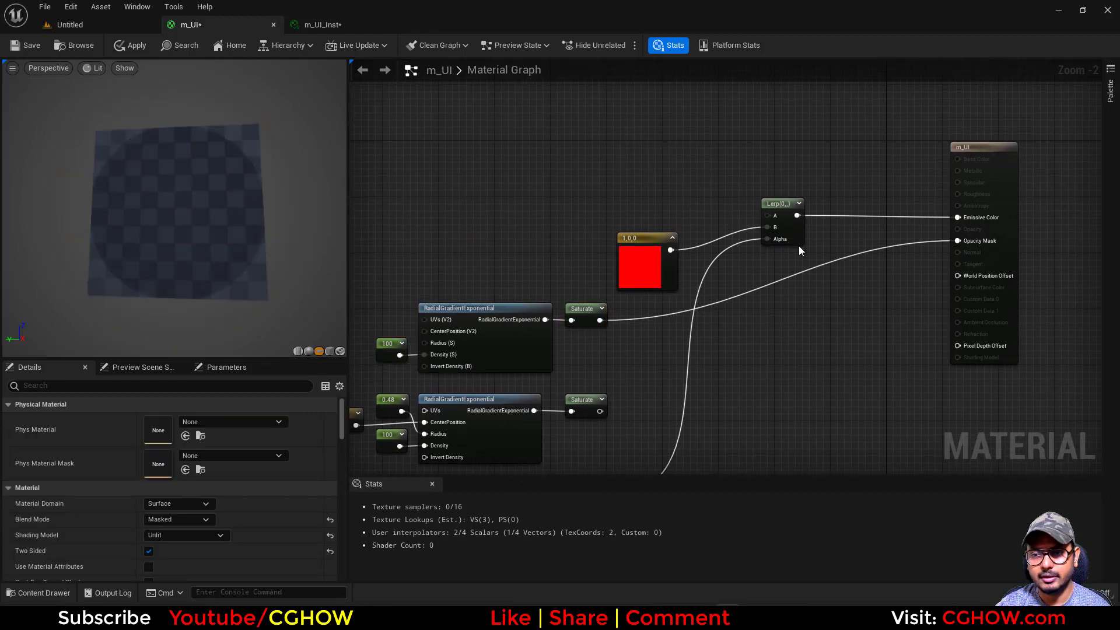